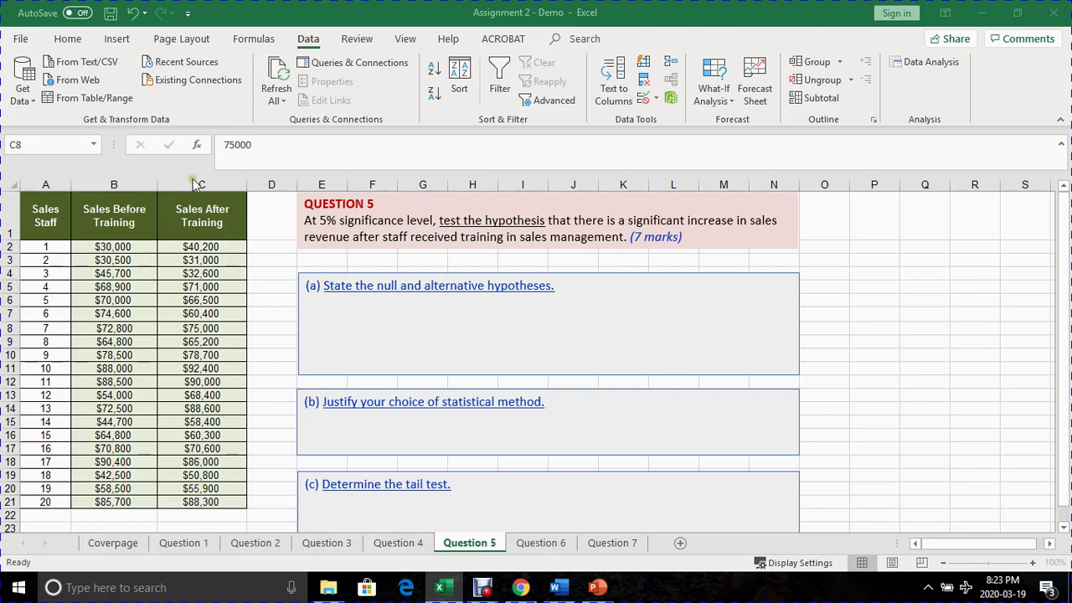
Examine the Sales Staff, Sales Before Training and Sales After Training columns to see how the data are organized.
left_click(124, 184)
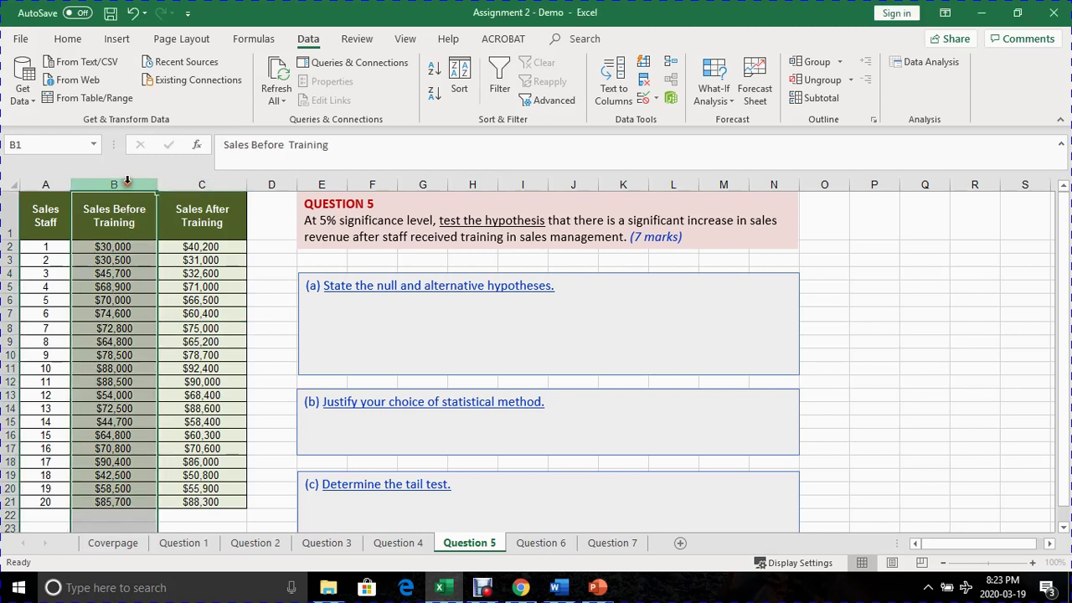
left_click(199, 185)
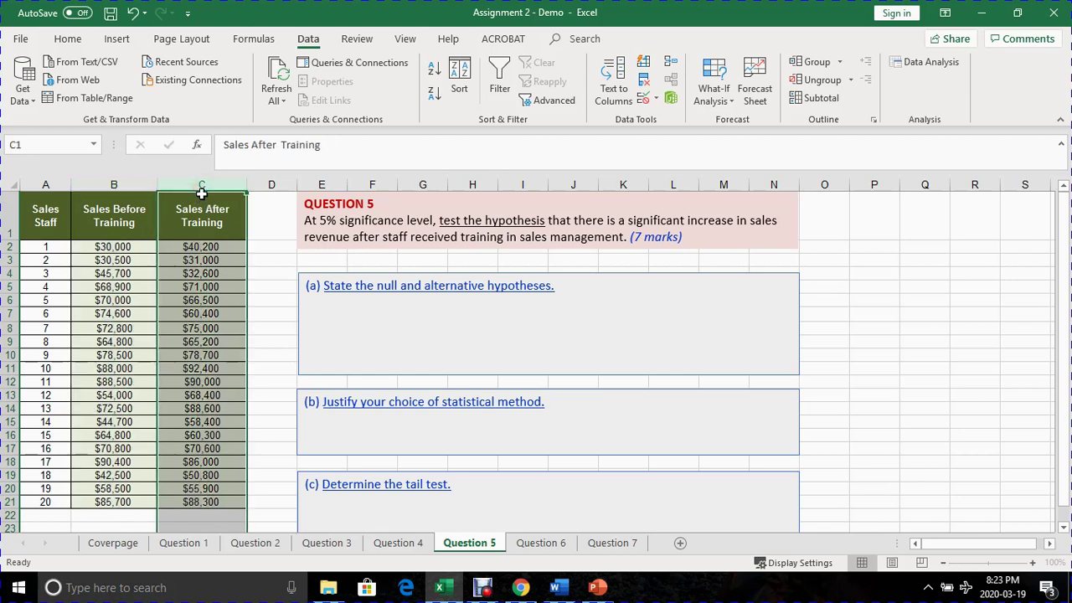
left_click(225, 286)
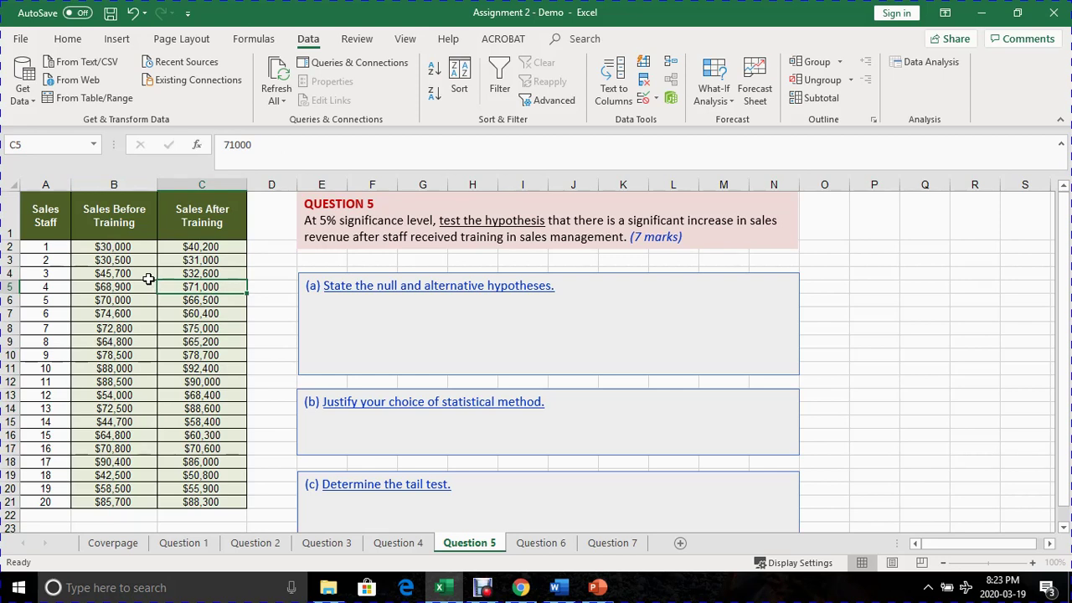
left_click(112, 184)
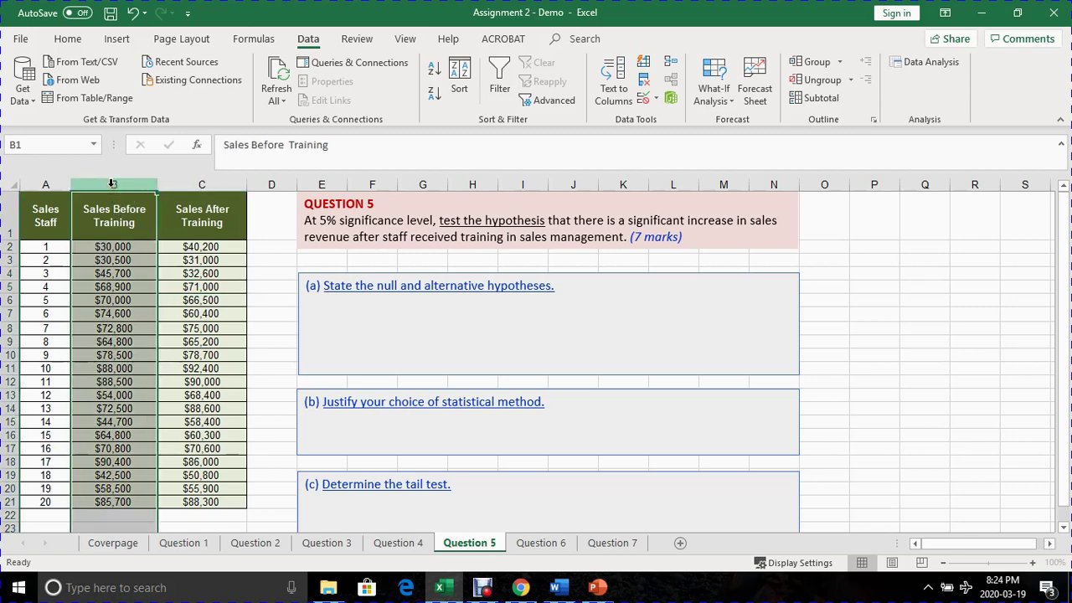
left_click(181, 273)
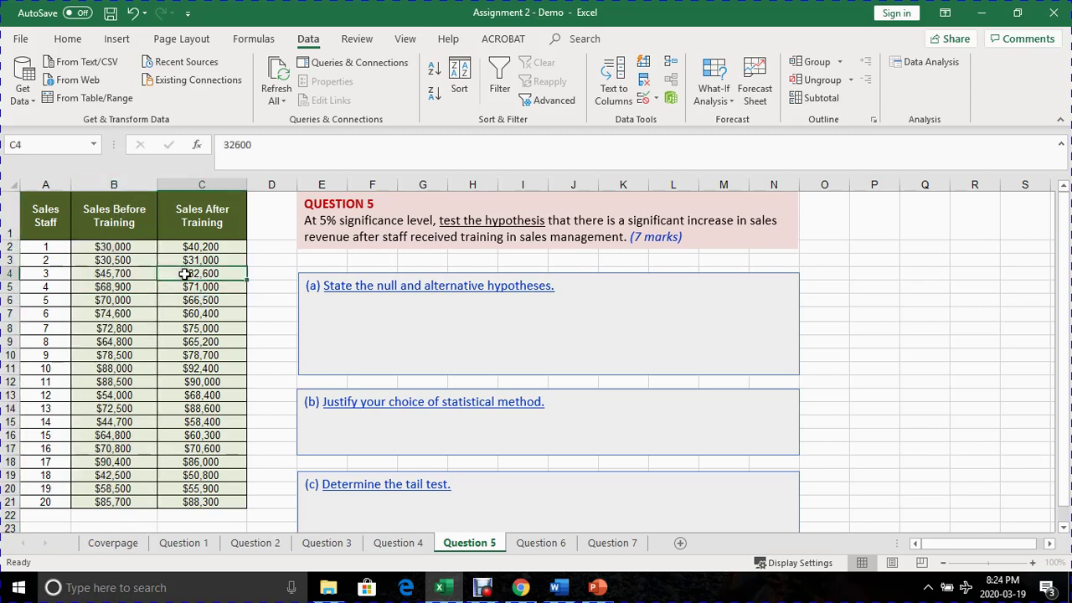
left_click(127, 287)
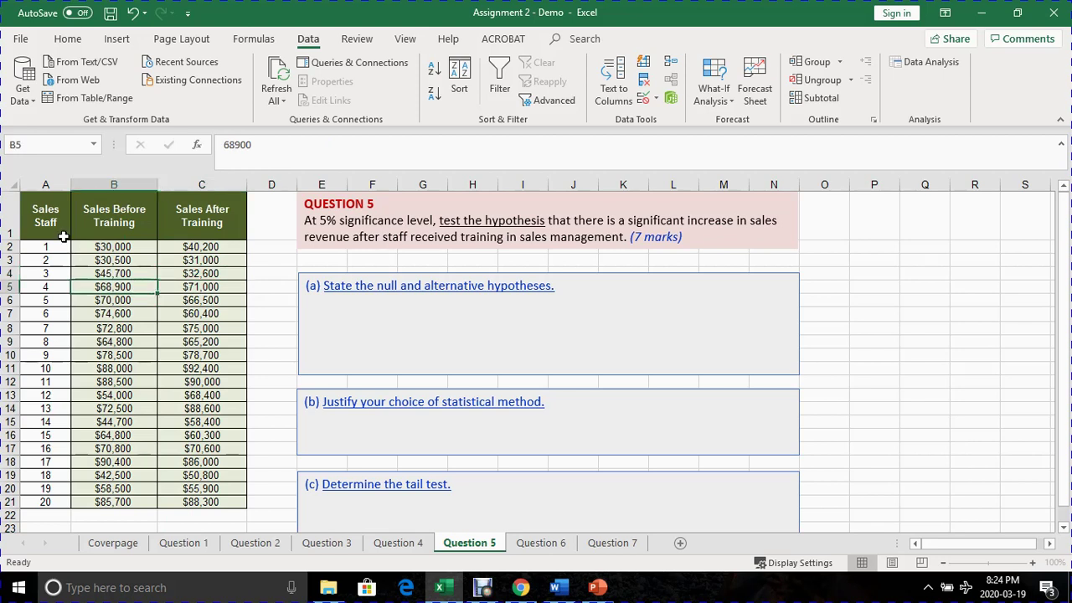
left_click(38, 185)
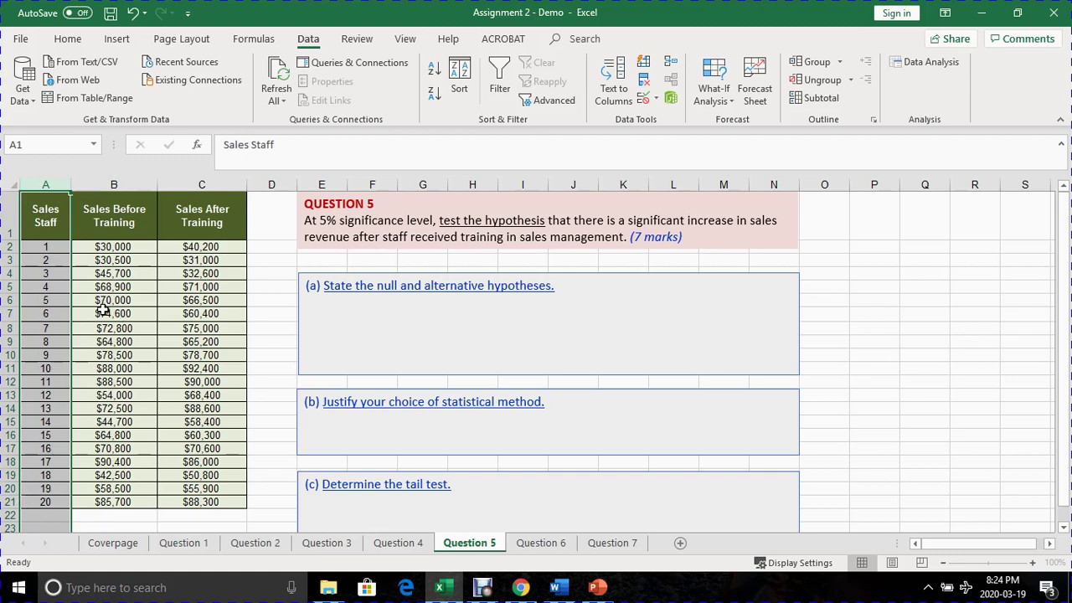
left_click(110, 310)
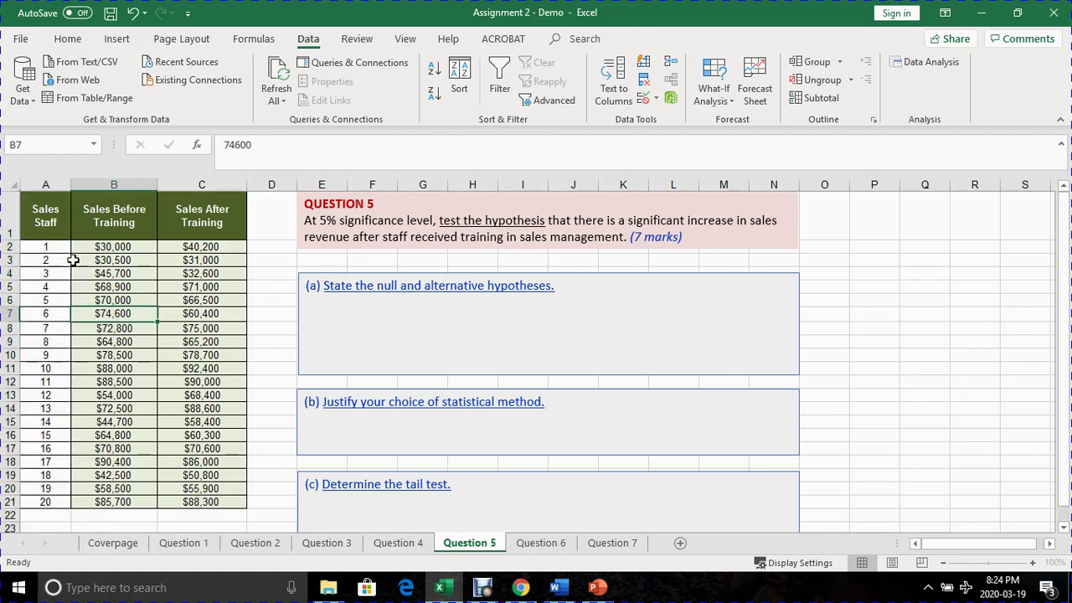
Compare the before-training and after-training sales of individual staff members to judge whether the two samples are paired.
left_click(52, 245)
left_click(98, 248)
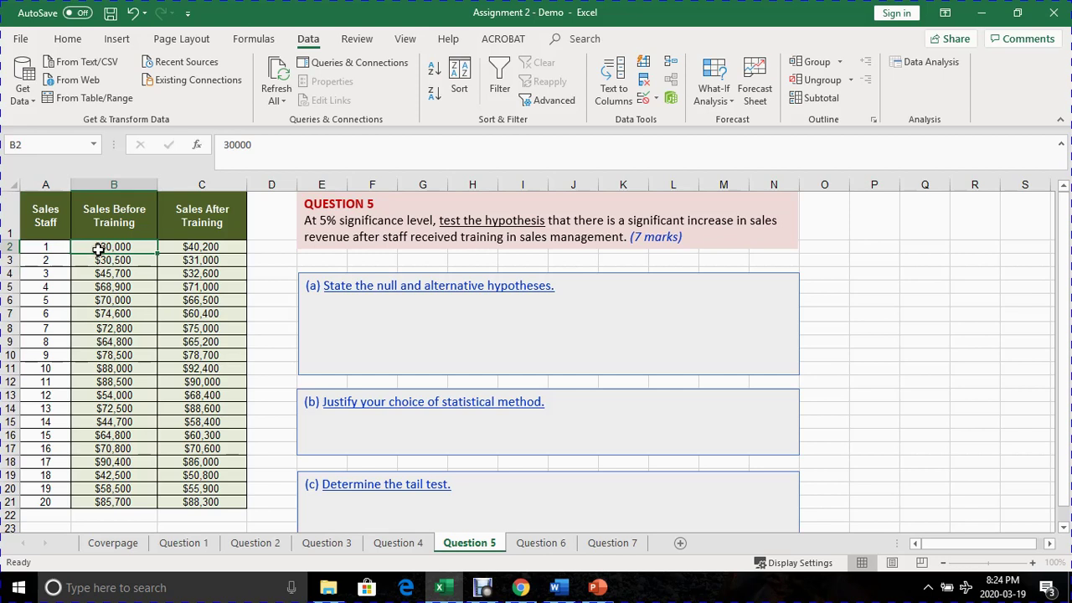
left_click(50, 244)
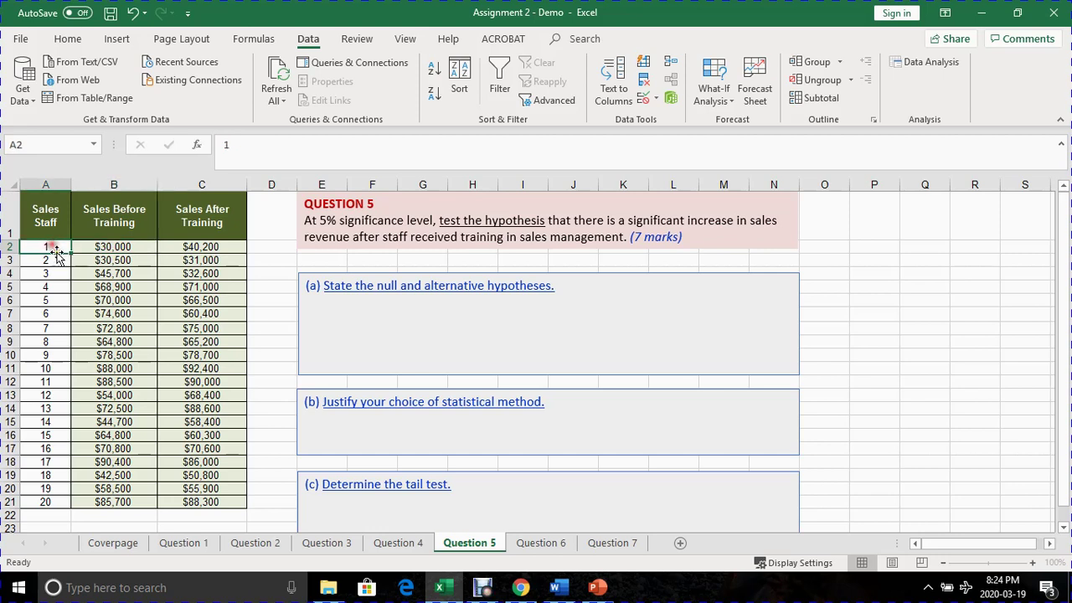
left_click(119, 245)
left_click(105, 269)
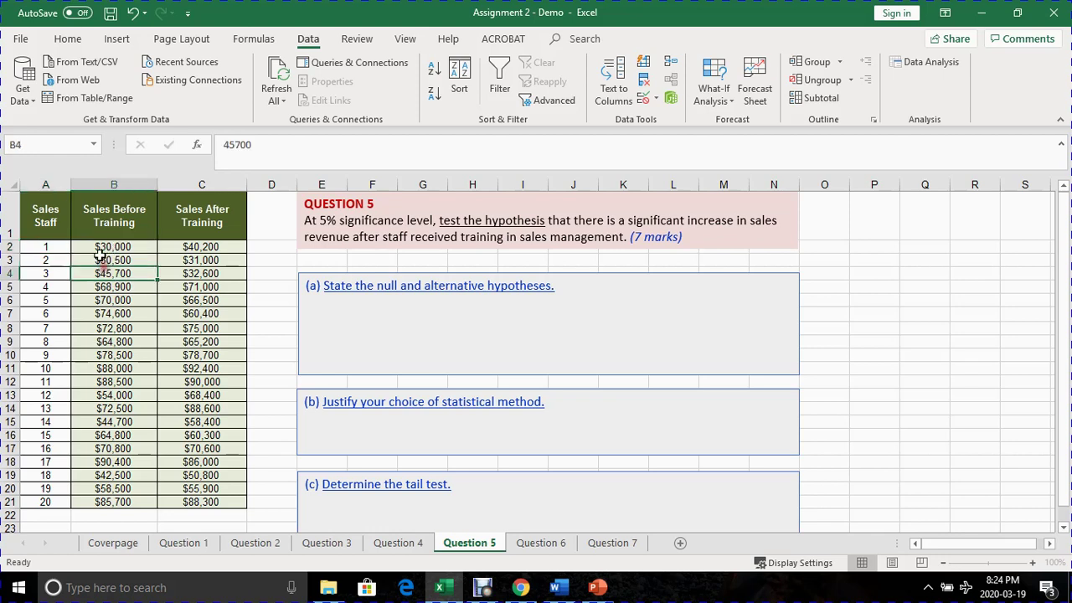
left_click(99, 246)
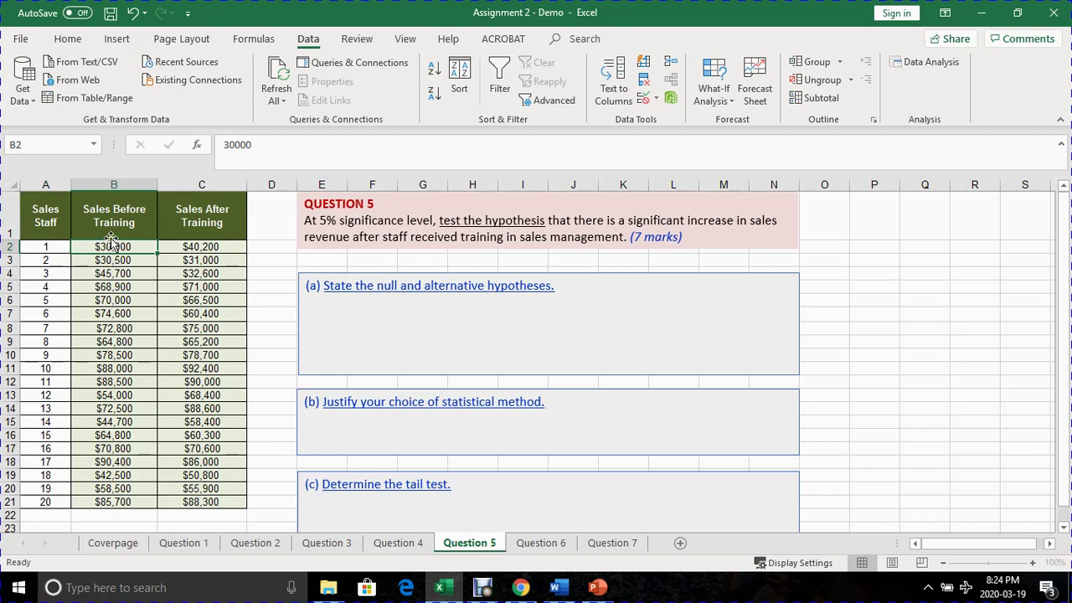
left_click(187, 249)
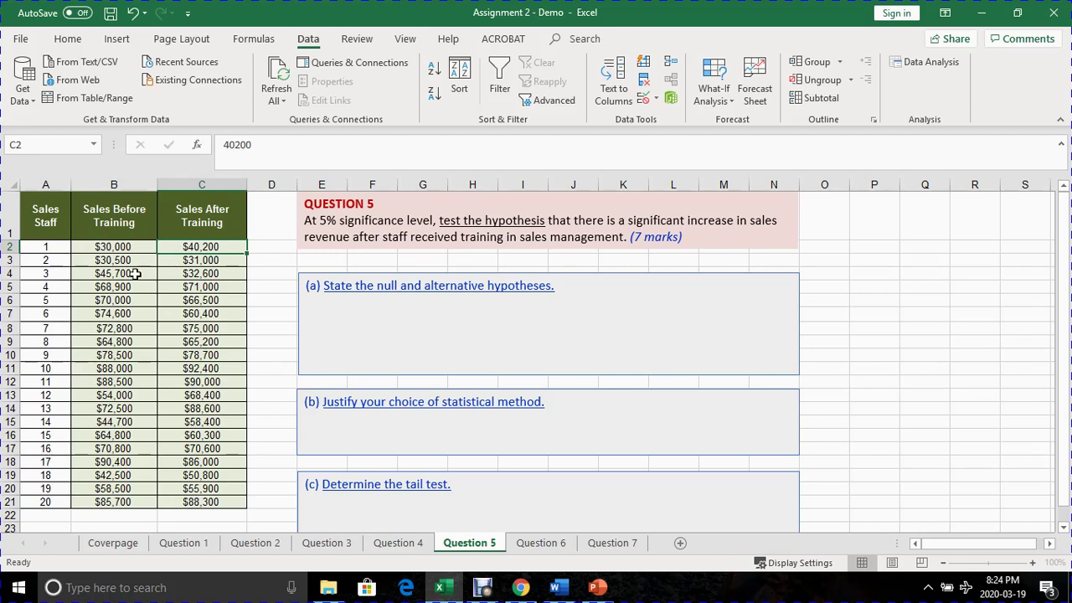
left_click(115, 249)
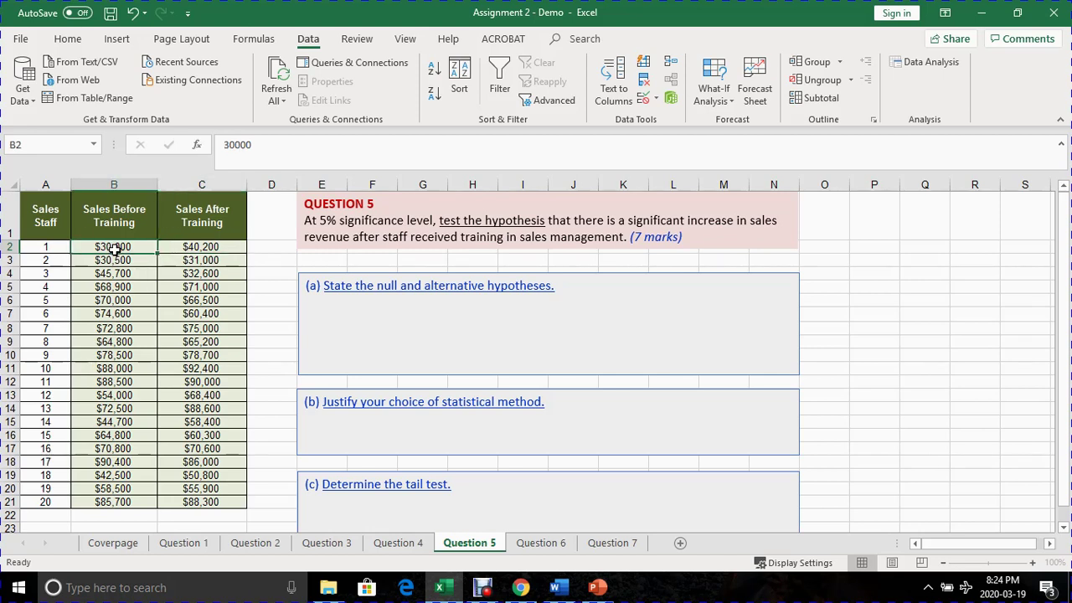
left_click(179, 251)
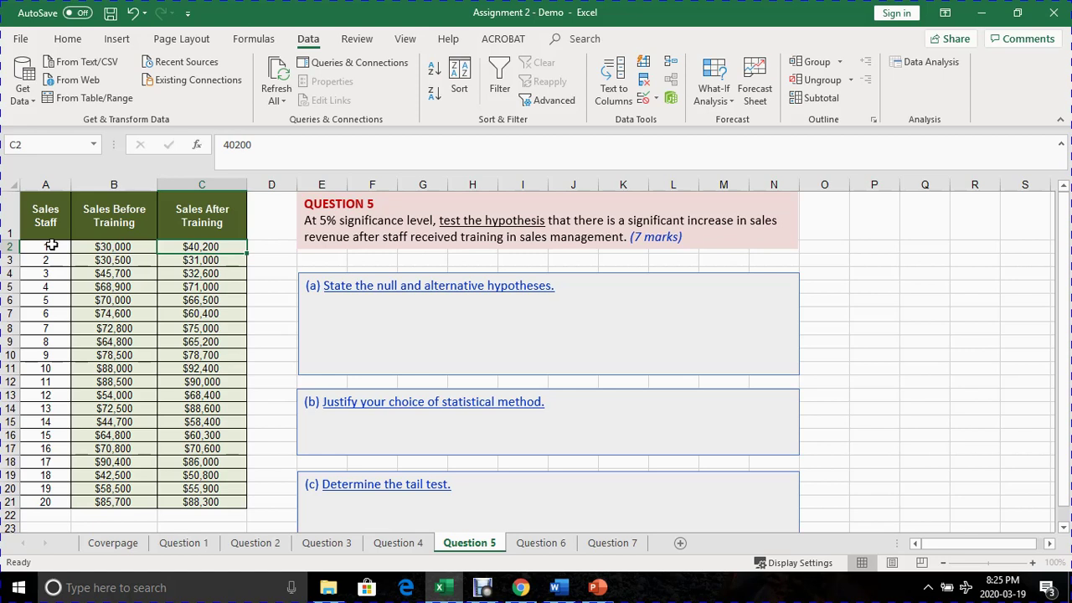
left_click(130, 275)
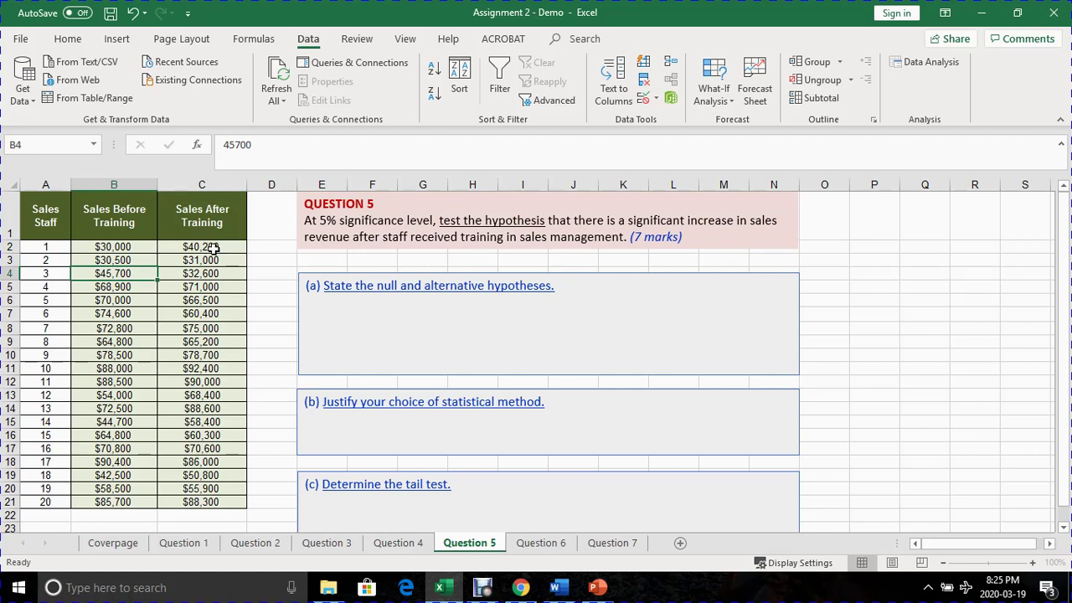
left_click(199, 246)
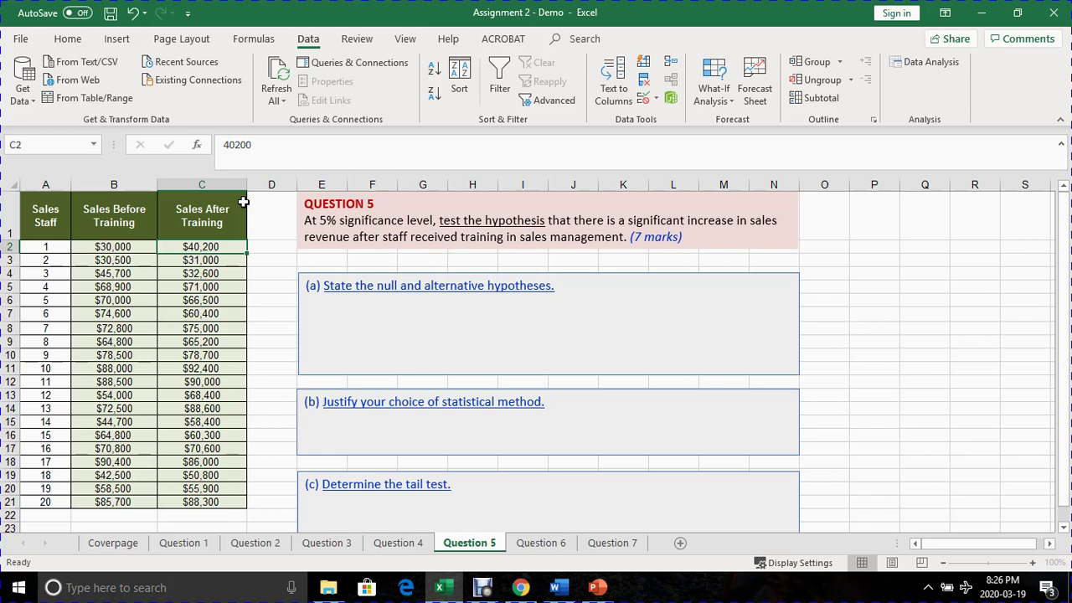
left_click(148, 278)
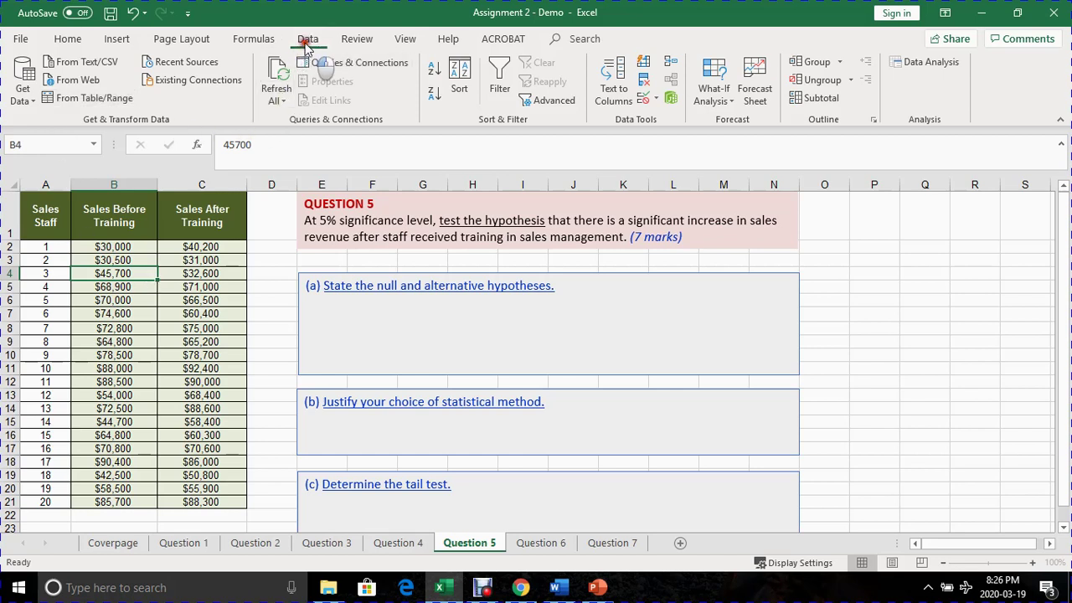
Start the Data Analysis tool "t-Test: Paired Two Sample for Means".
left_click(938, 64)
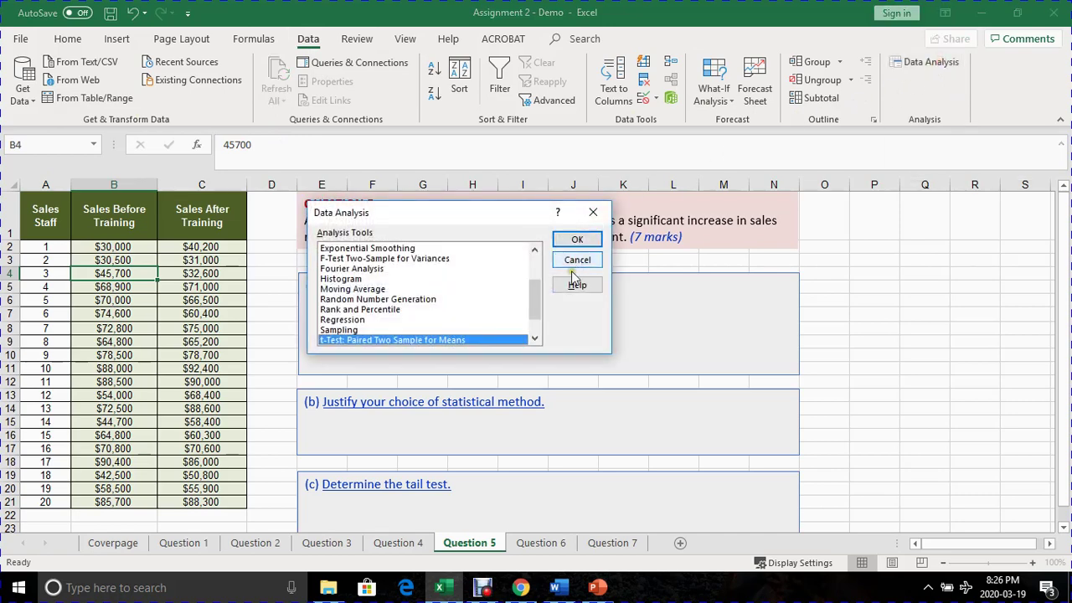
scroll(526, 293, "down", 1)
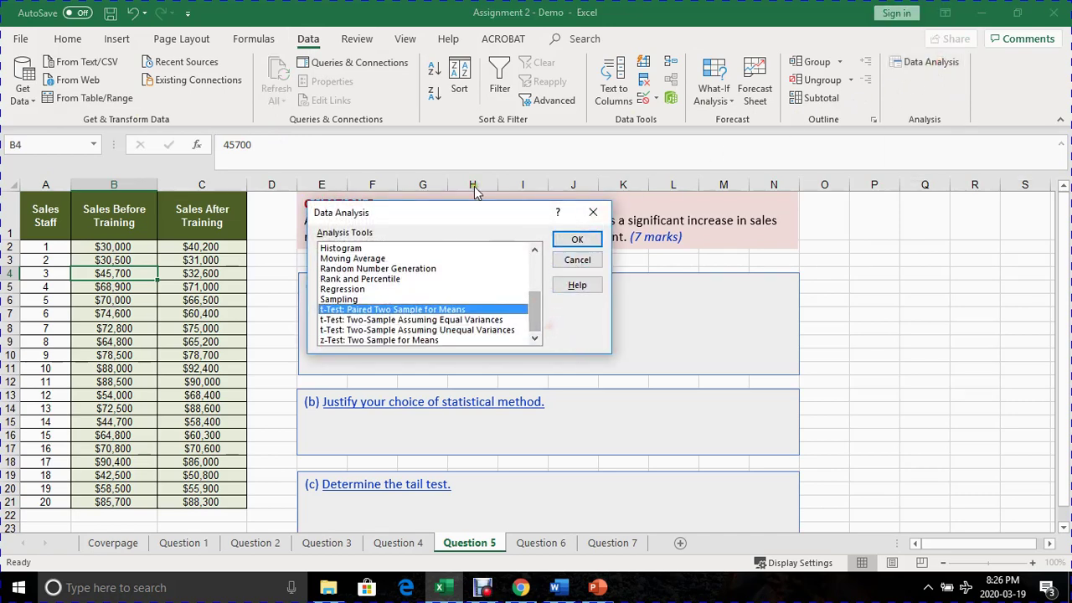
left_click_drag(475, 212, 524, 226)
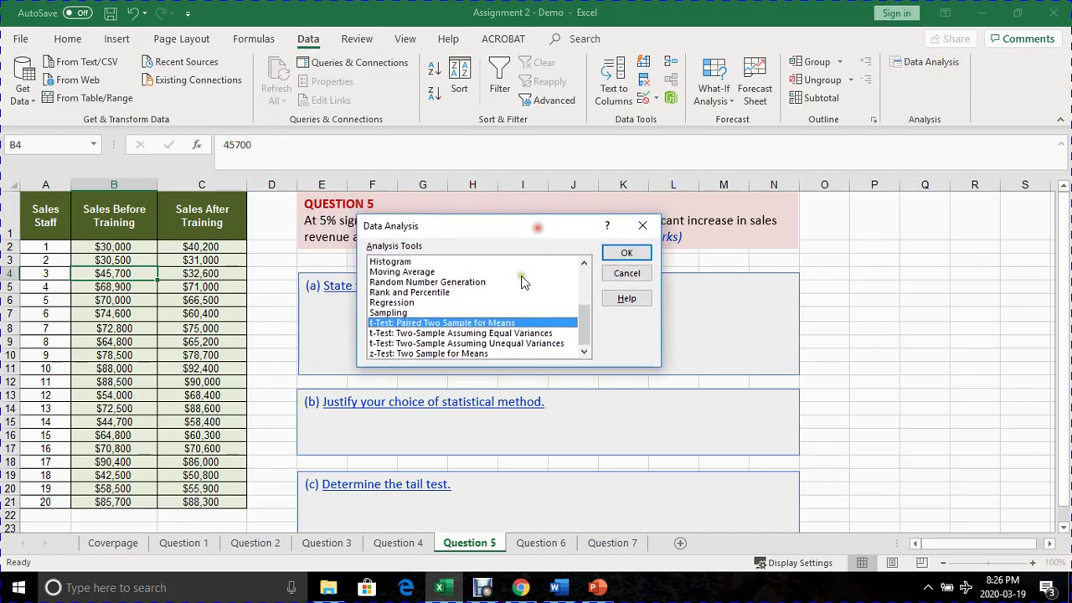
left_click(429, 344)
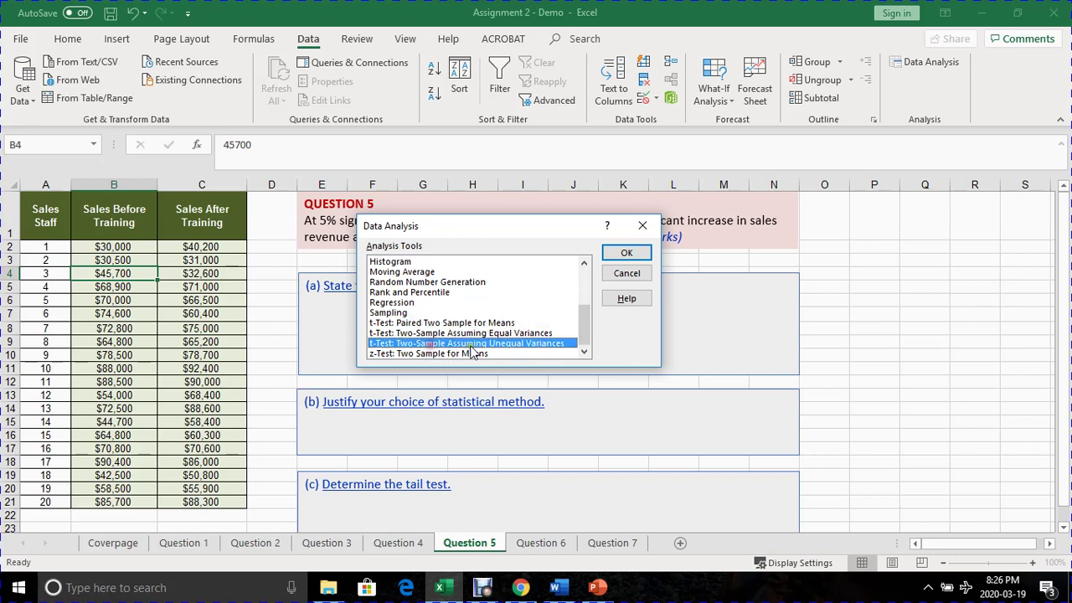
left_click(472, 333)
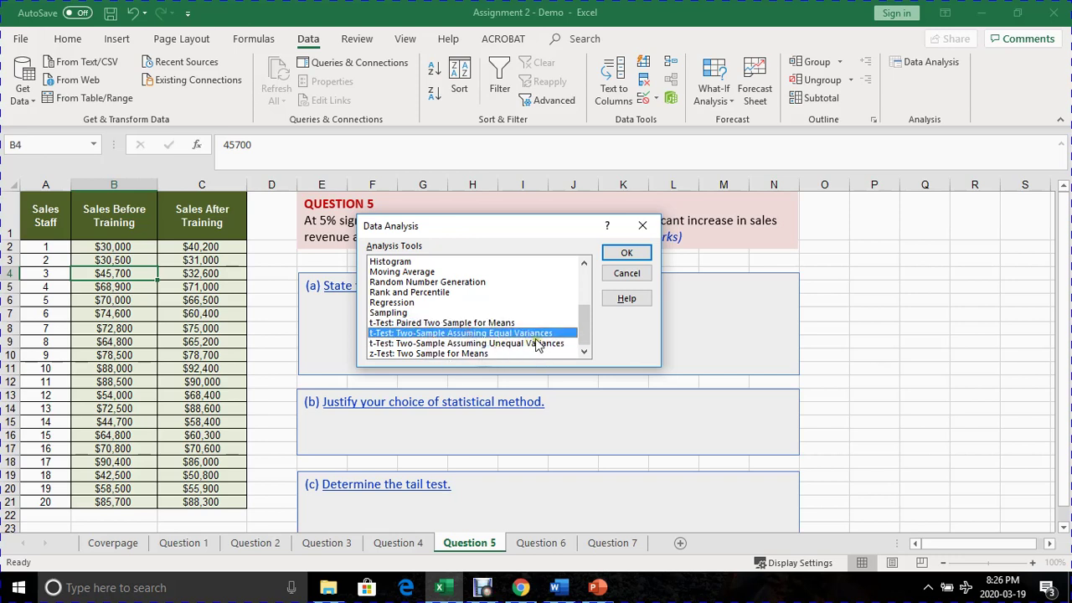
left_click(400, 325)
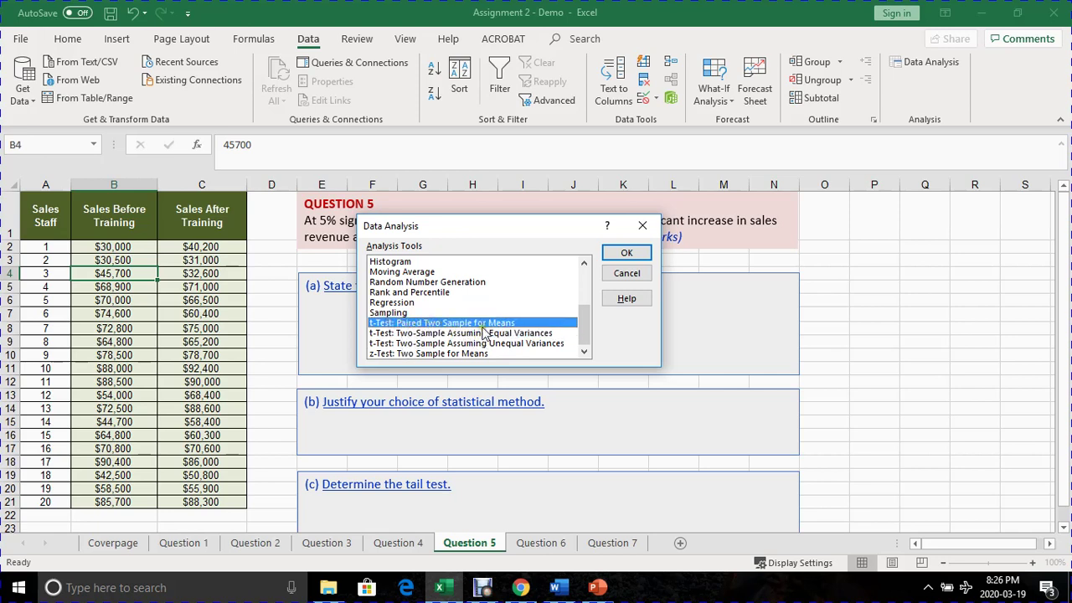
left_click(625, 256)
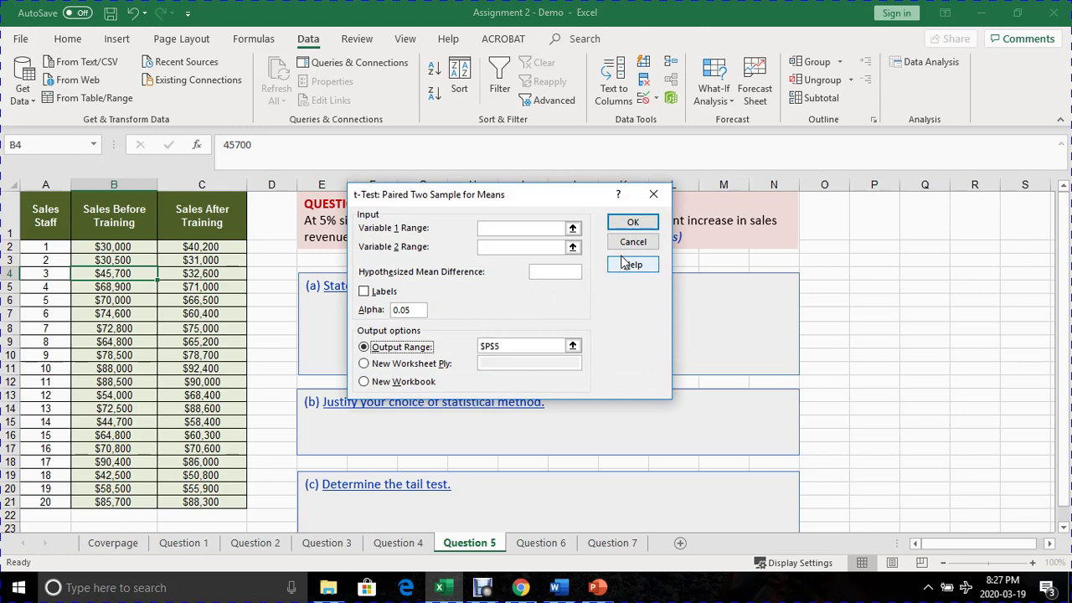
Set the t-test's Variable 1 Range to the after-training sales C1:C21 and Variable 2 Range to the before-training sales B1:B21.
left_click_drag(494, 204, 440, 207)
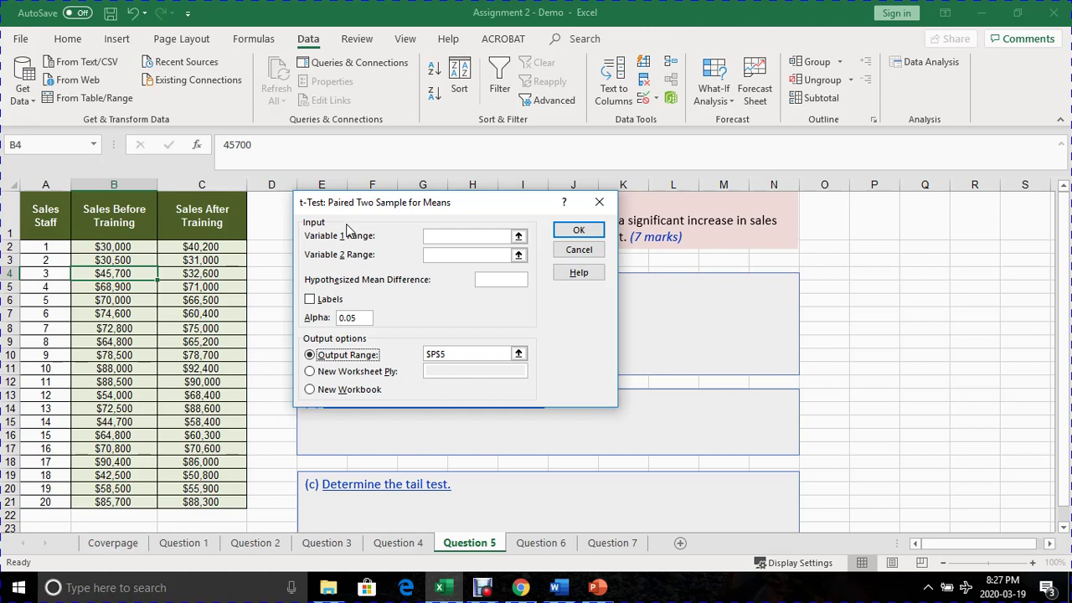
left_click(436, 237)
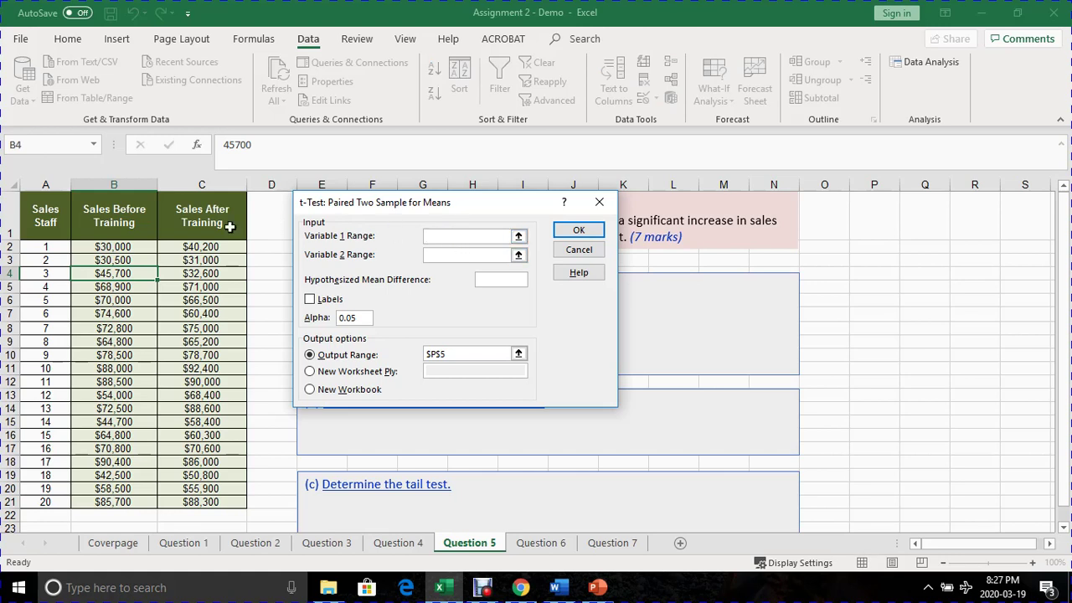
left_click_drag(204, 215, 197, 502)
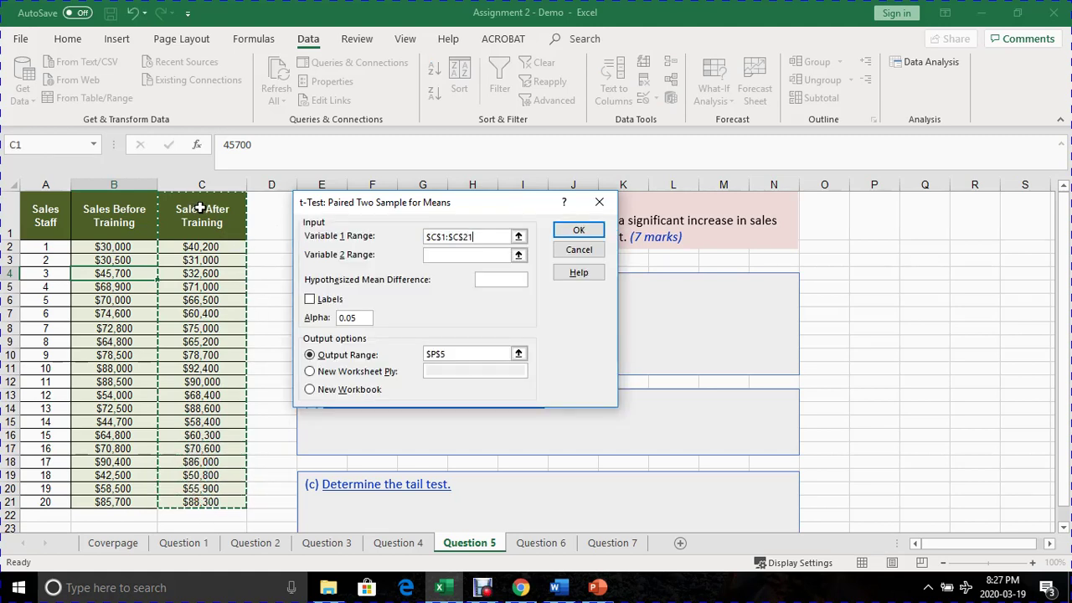
left_click(430, 256)
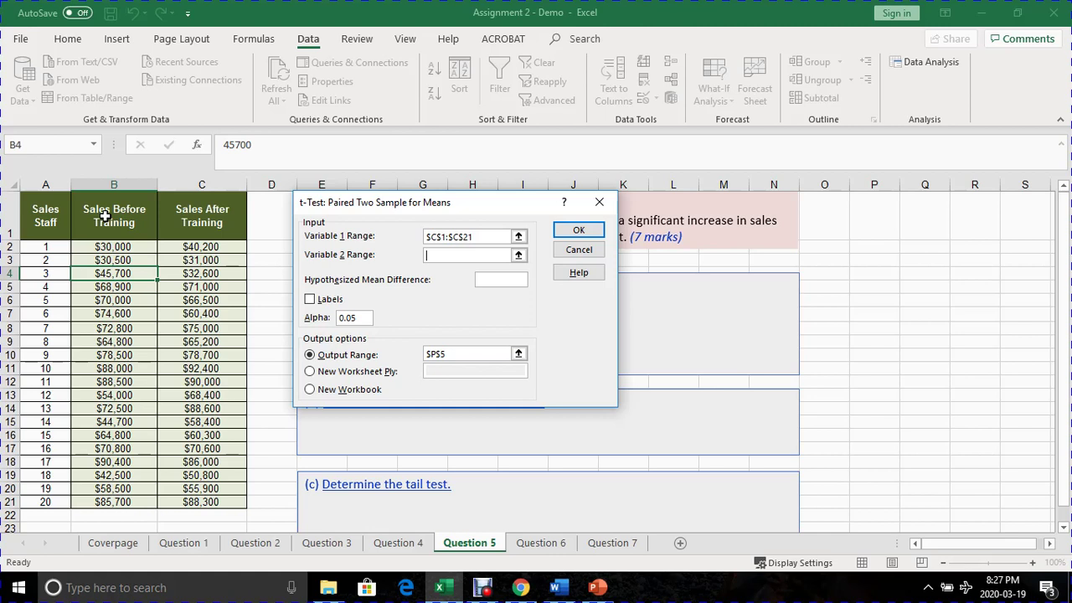
left_click_drag(105, 216, 95, 497)
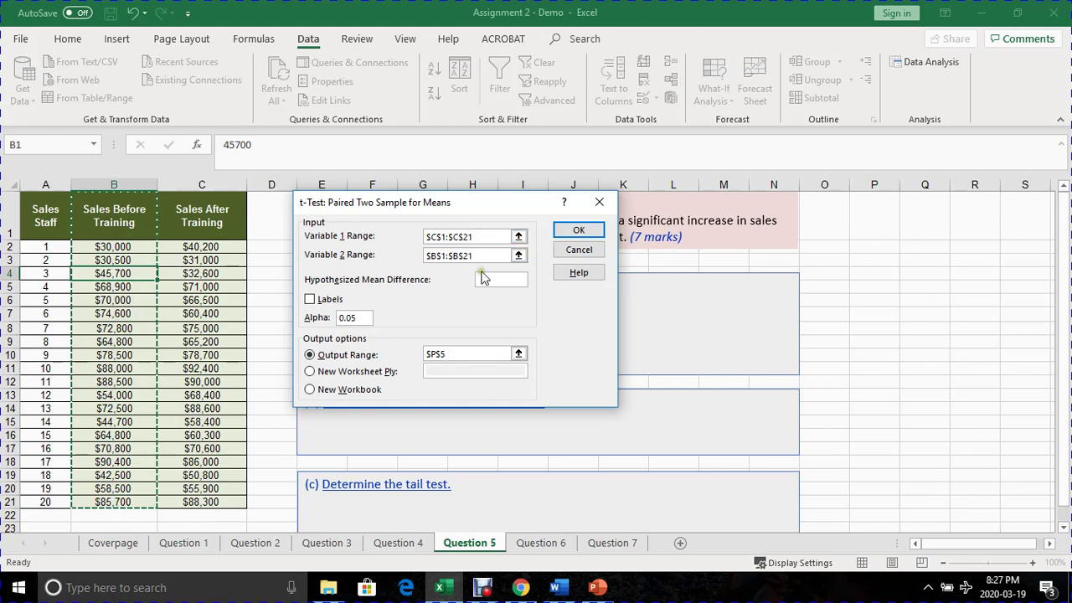
Set the hypothesized mean difference to 0 and mark the input ranges as including labels.
left_click(486, 279)
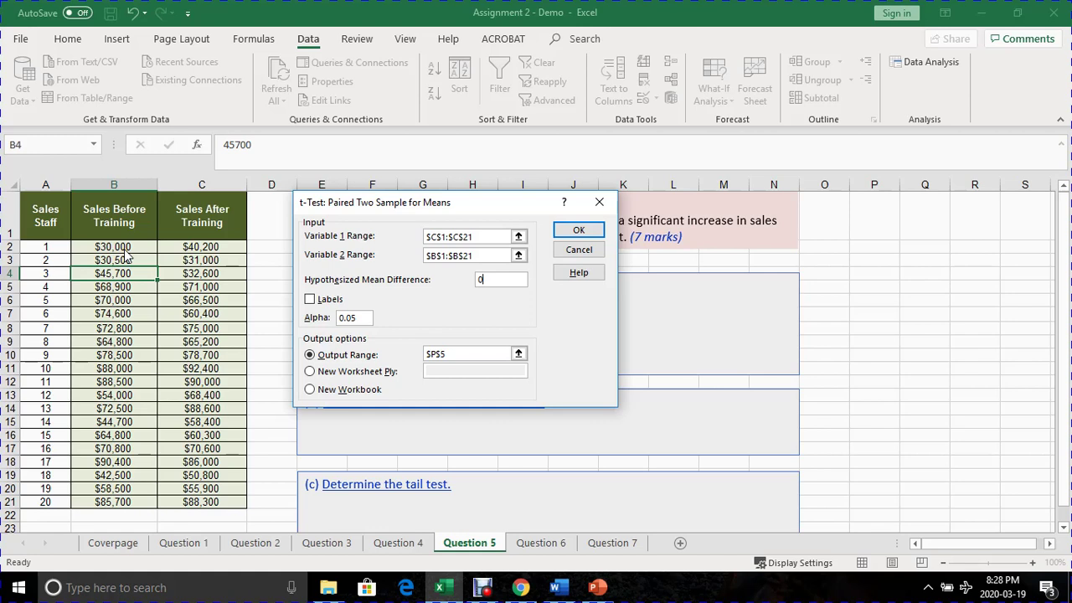
left_click(310, 300)
left_click_drag(360, 204, 601, 318)
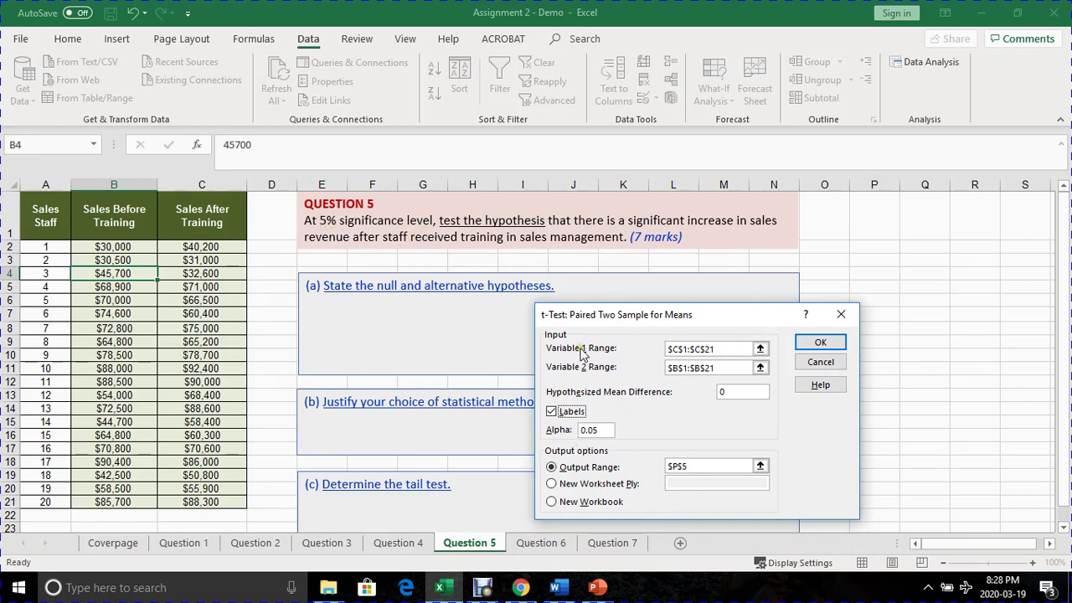
left_click_drag(594, 325, 581, 281)
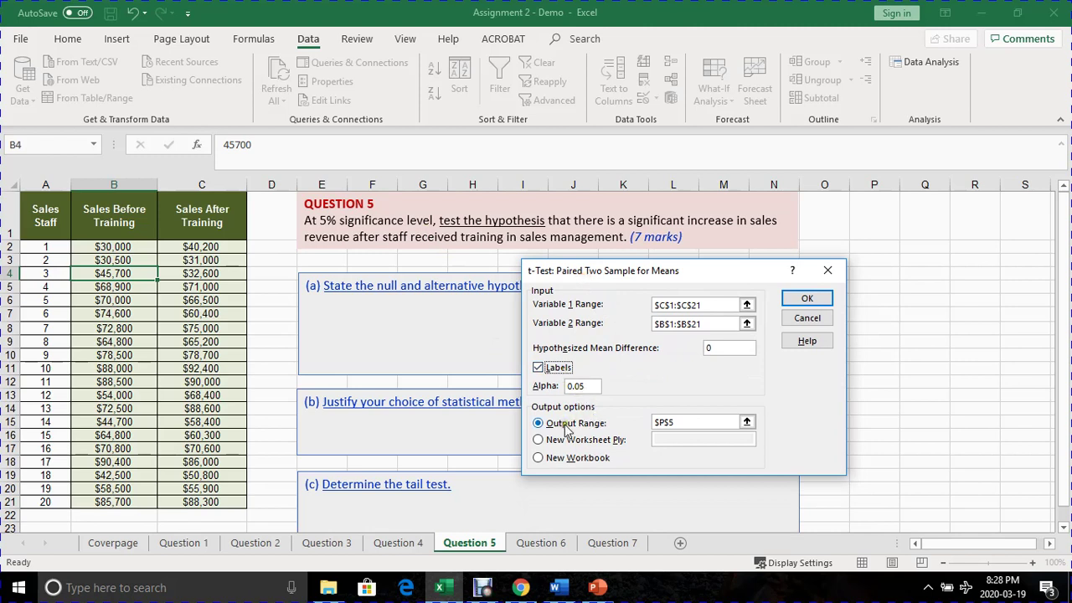
Clear the t-test's output range and set it to cell P5 on the current sheet.
left_click(676, 422)
key("BackSpace")
left_click_drag(692, 277, 526, 251)
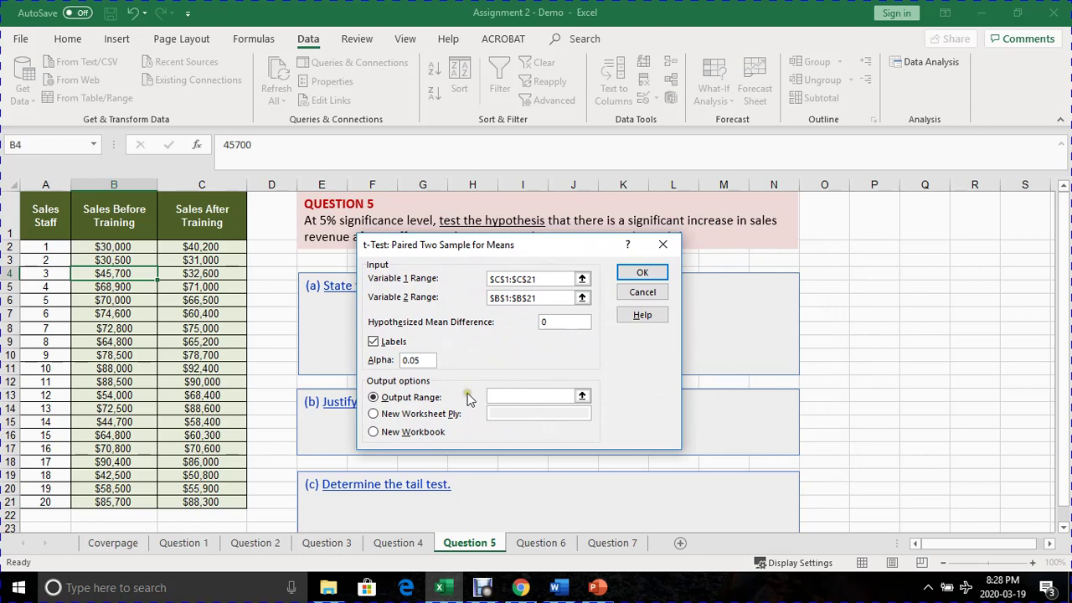
left_click(518, 400)
left_click(879, 288)
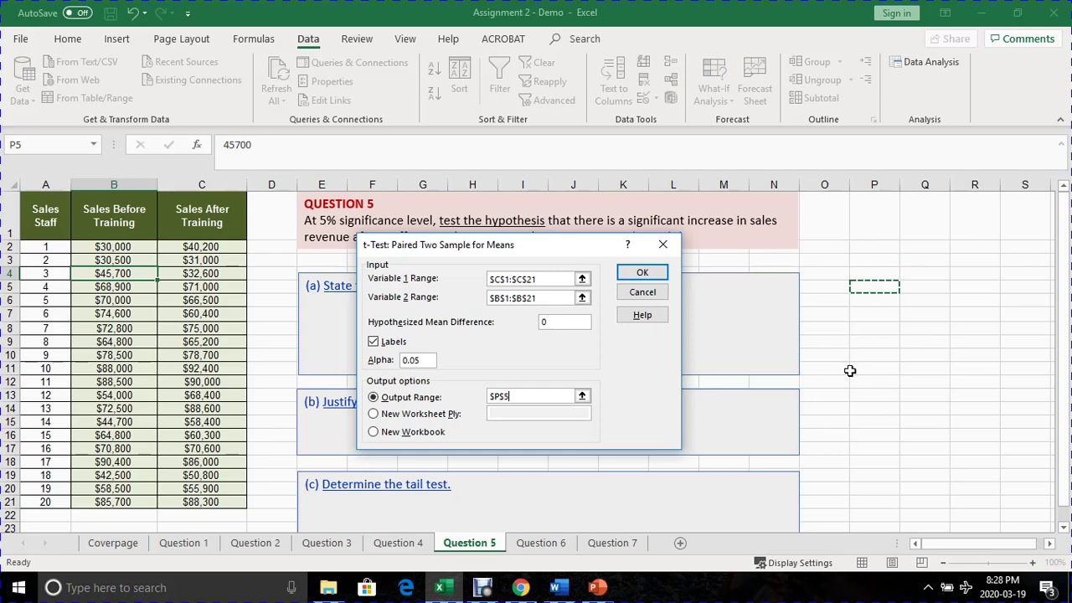
Run the paired t-test and widen columns P, Q and R so the output labels and values are readable.
left_click(647, 279)
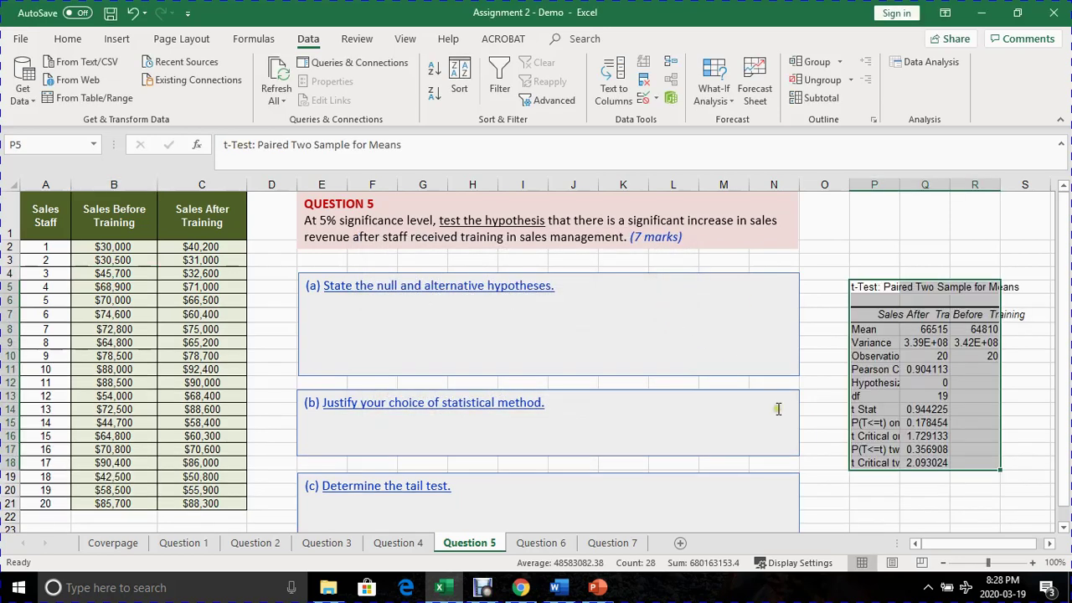
left_click(1049, 544)
left_click(1049, 544)
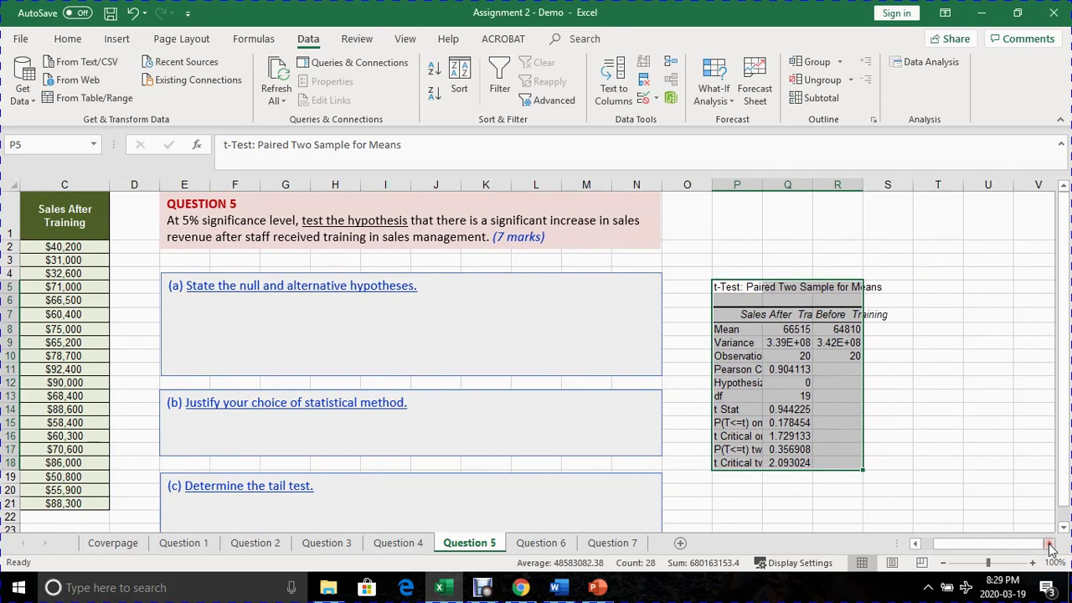
left_click(1049, 544)
left_click(748, 422)
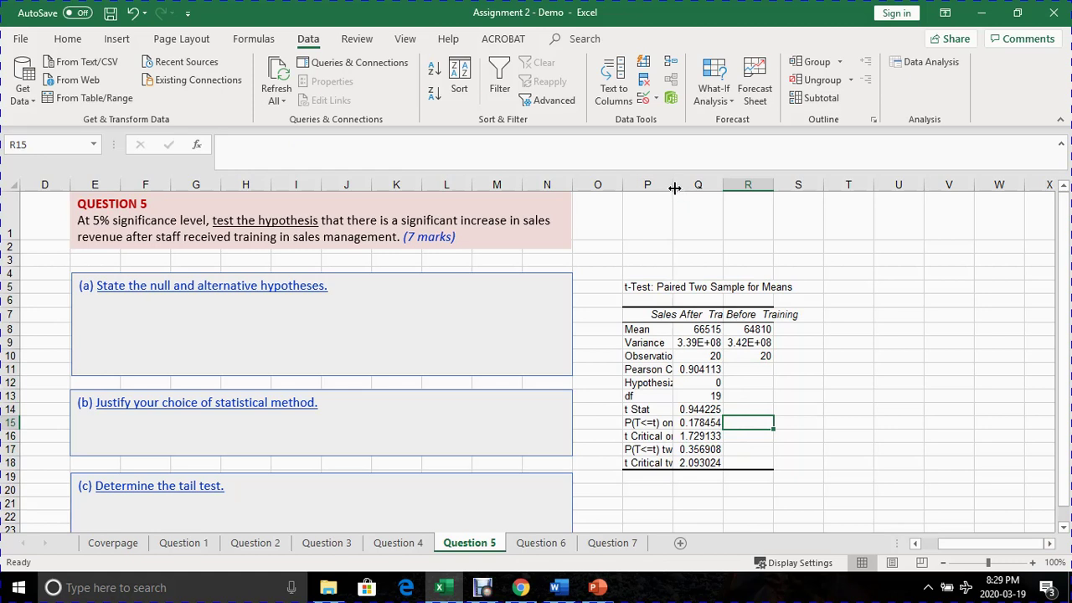
left_click_drag(674, 184, 710, 210)
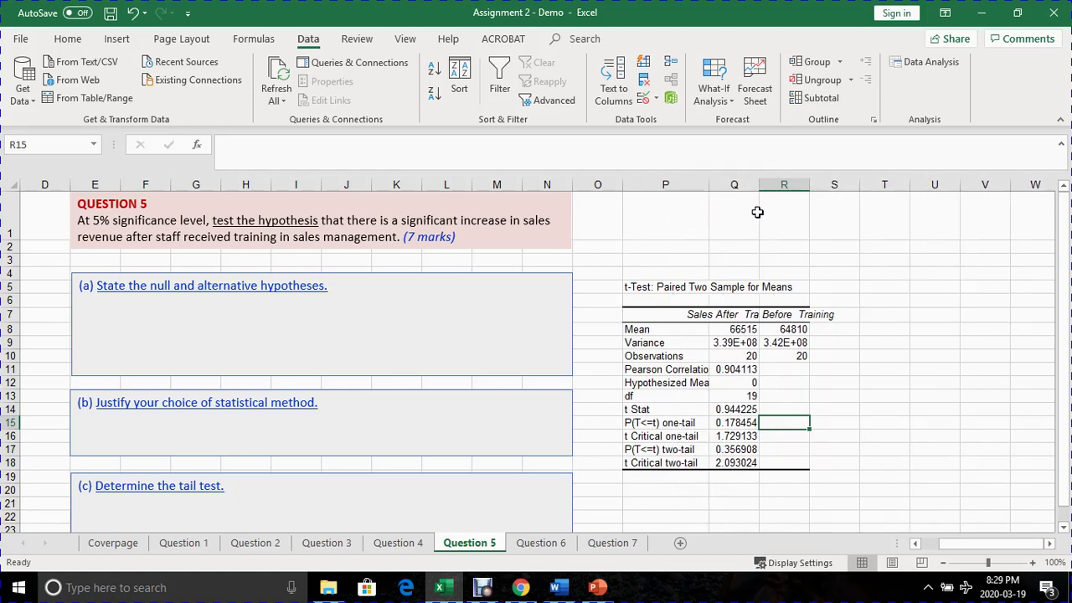
left_click_drag(759, 186, 896, 211)
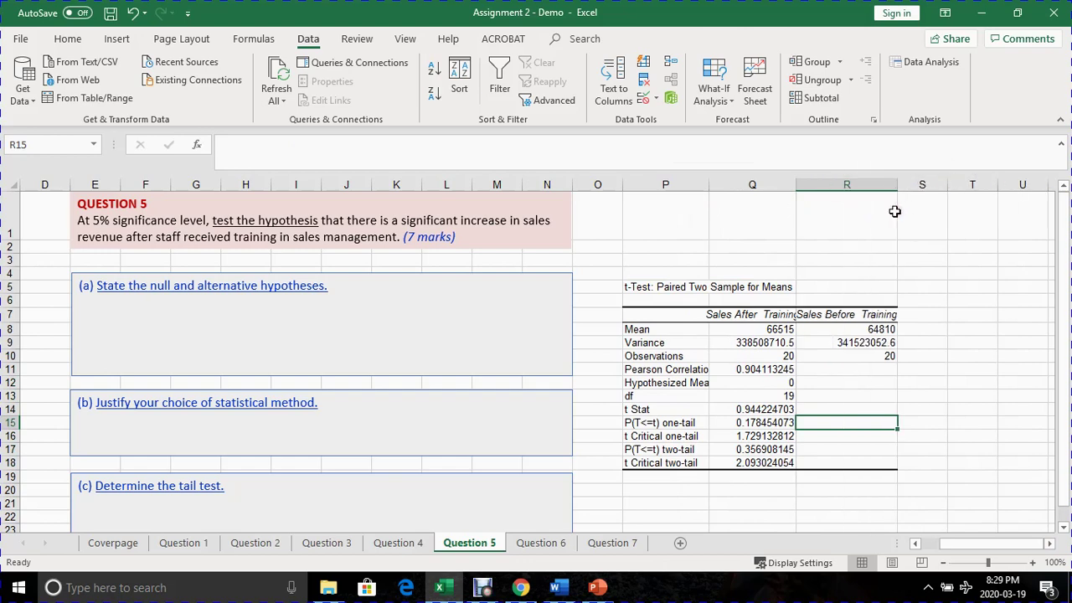
Examine the t Stat, the one-tail and two-tail p-values and the critical values in the t-test output.
mouse_move(943, 543)
left_mouse_down()
mouse_move(933, 544)
mouse_move(955, 543)
left_mouse_up()
left_click(771, 409)
key("Down")
key("Down")
key("Down")
key("Down")
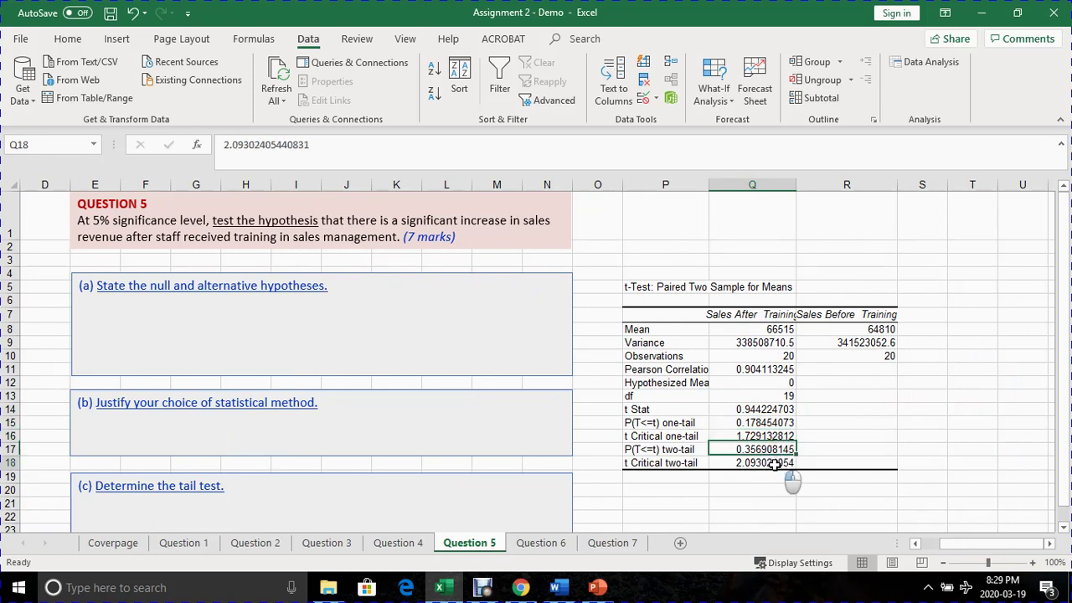
left_click(770, 449)
left_click(760, 408)
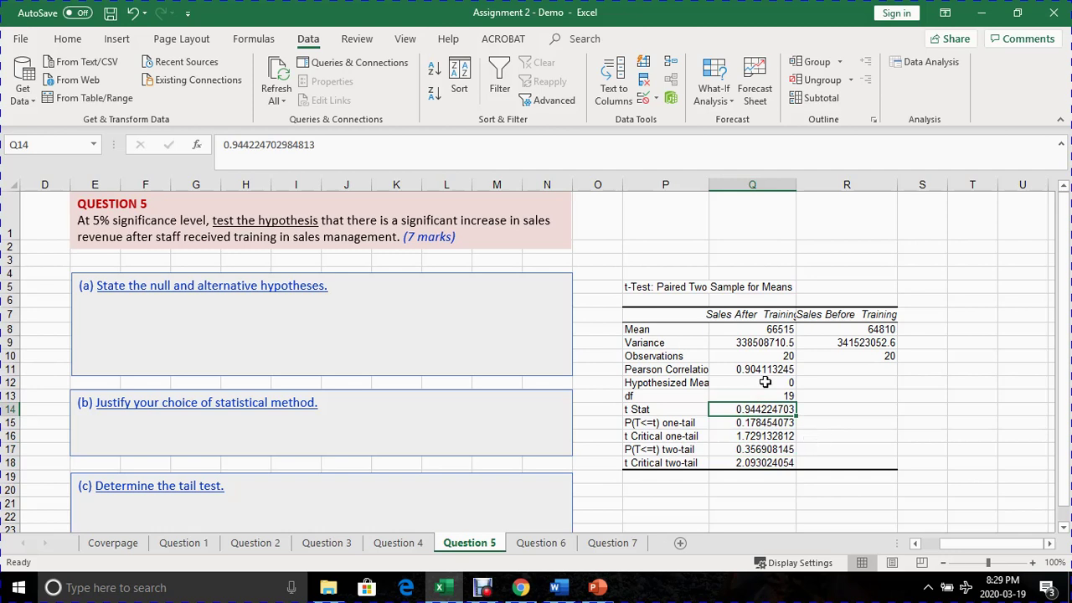
Format the Sales After Training results in Q8:Q18 to two decimal places.
left_click(751, 330)
left_click_drag(752, 330, 772, 464)
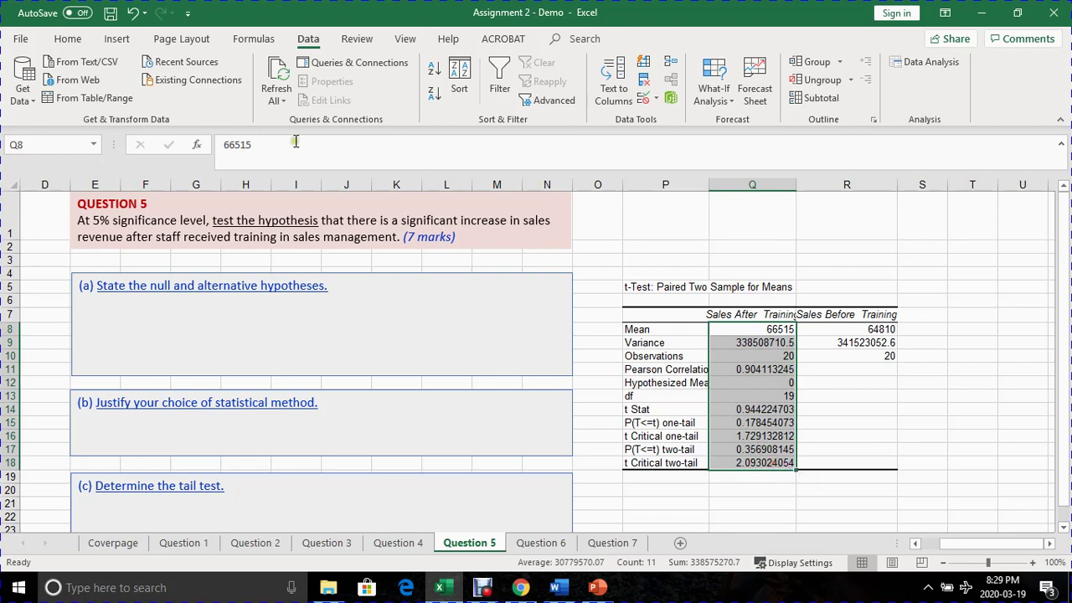
left_click(69, 39)
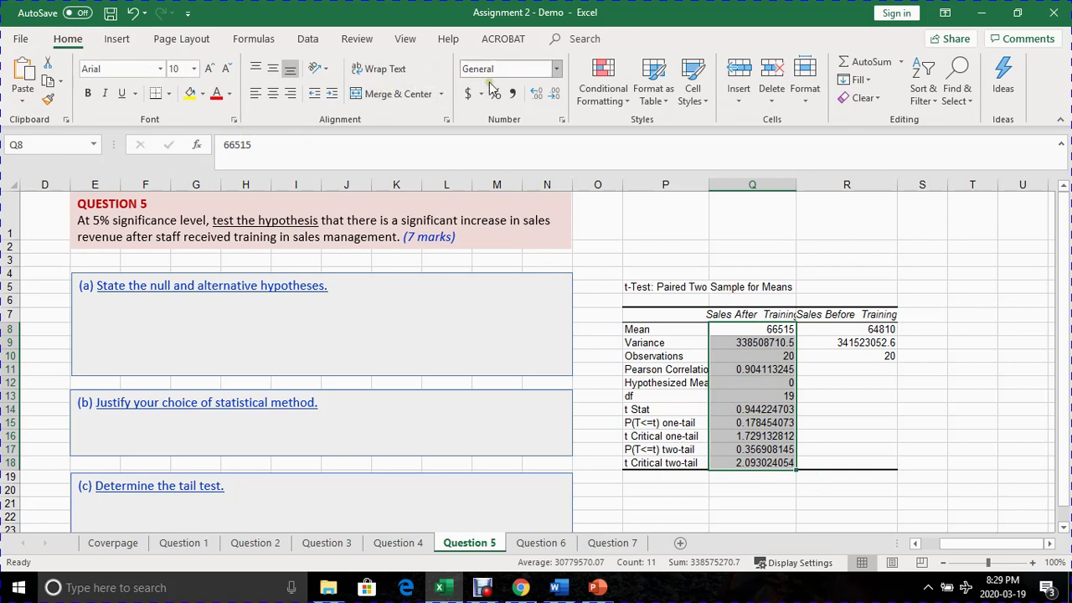
left_click(557, 95)
left_click(557, 95)
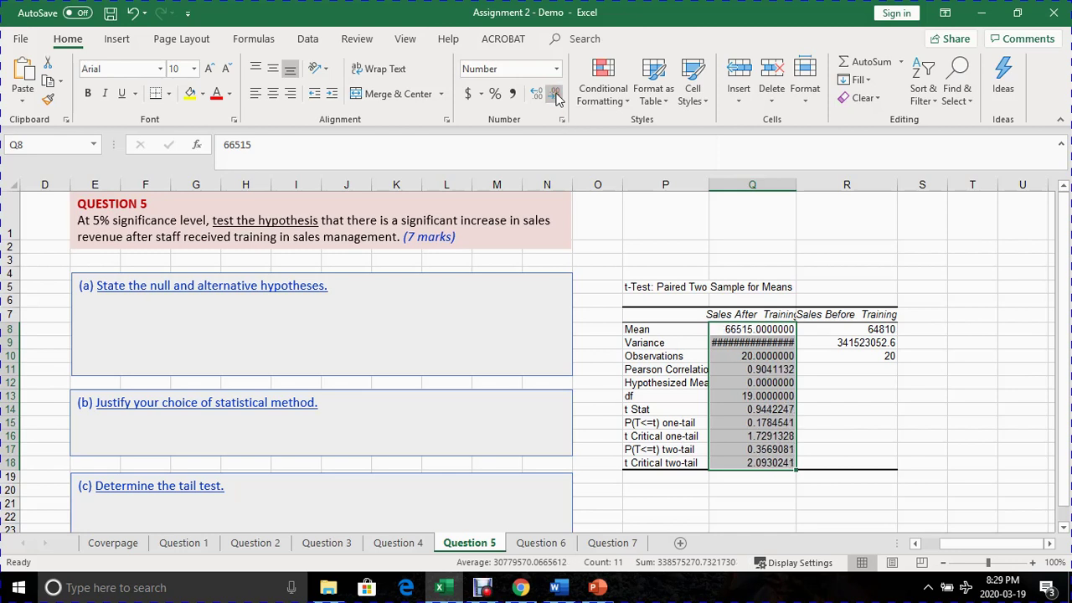
left_click(557, 95)
left_click(558, 95)
left_click(557, 95)
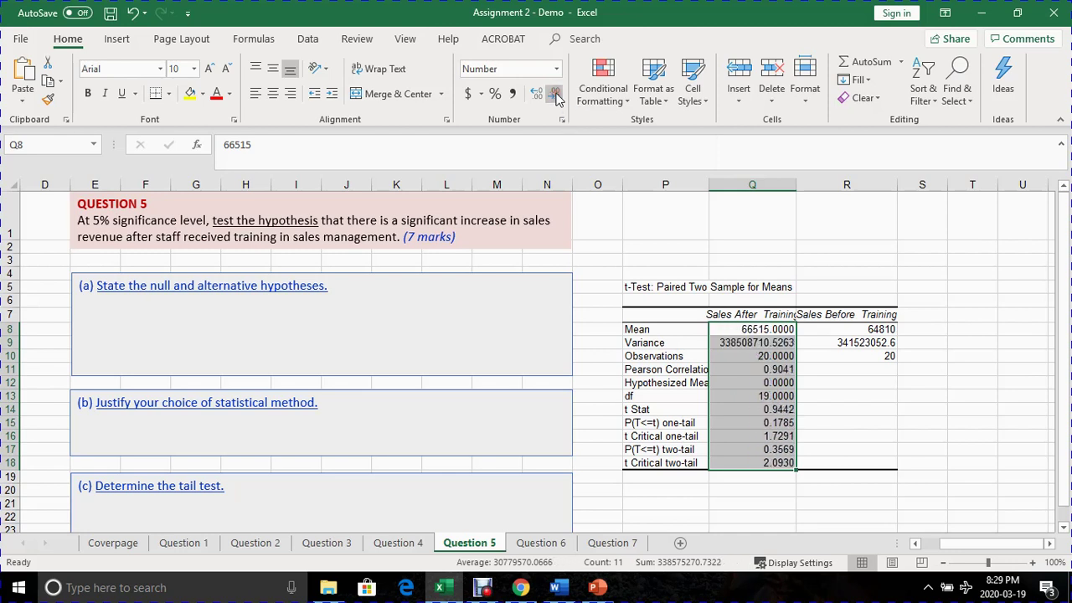
left_click(557, 95)
left_click(557, 95)
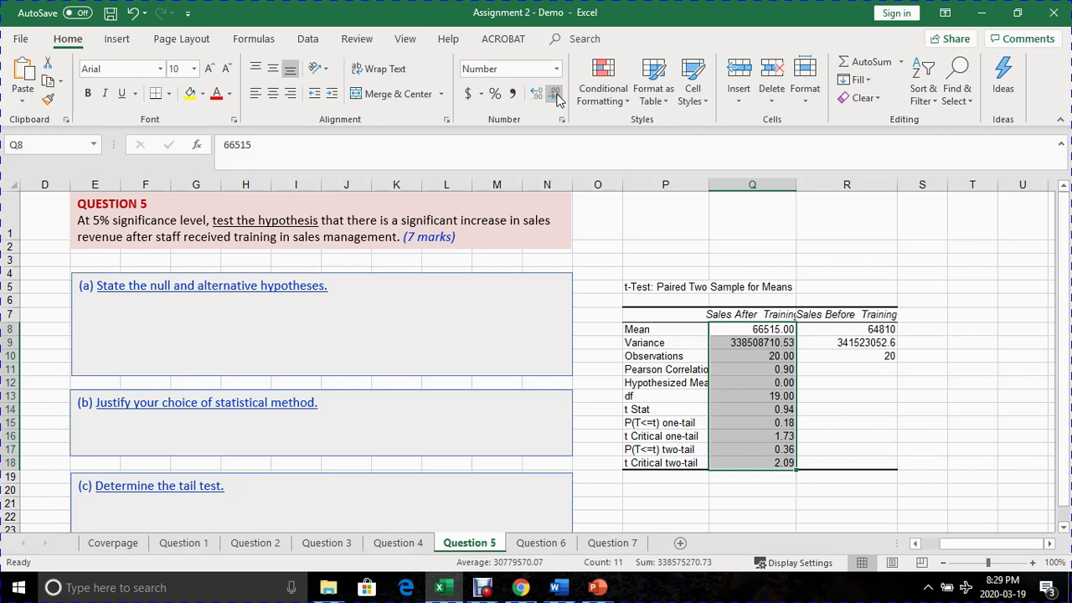
Format the Sales Before Training results in R8:R10 to two decimal places.
left_click(880, 338)
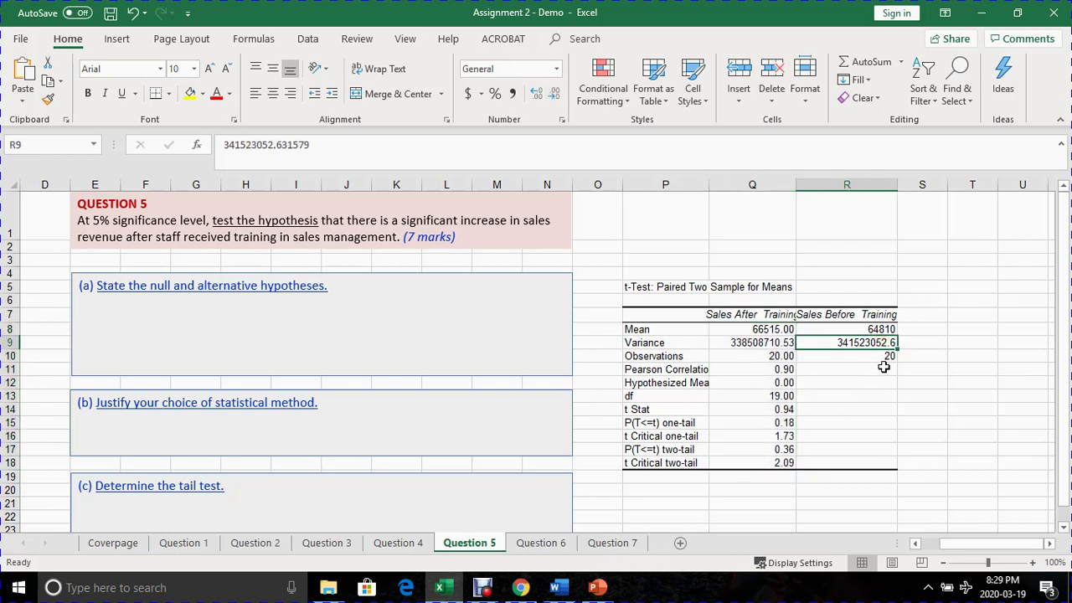
left_click(886, 358)
left_click_drag(880, 329, 885, 357)
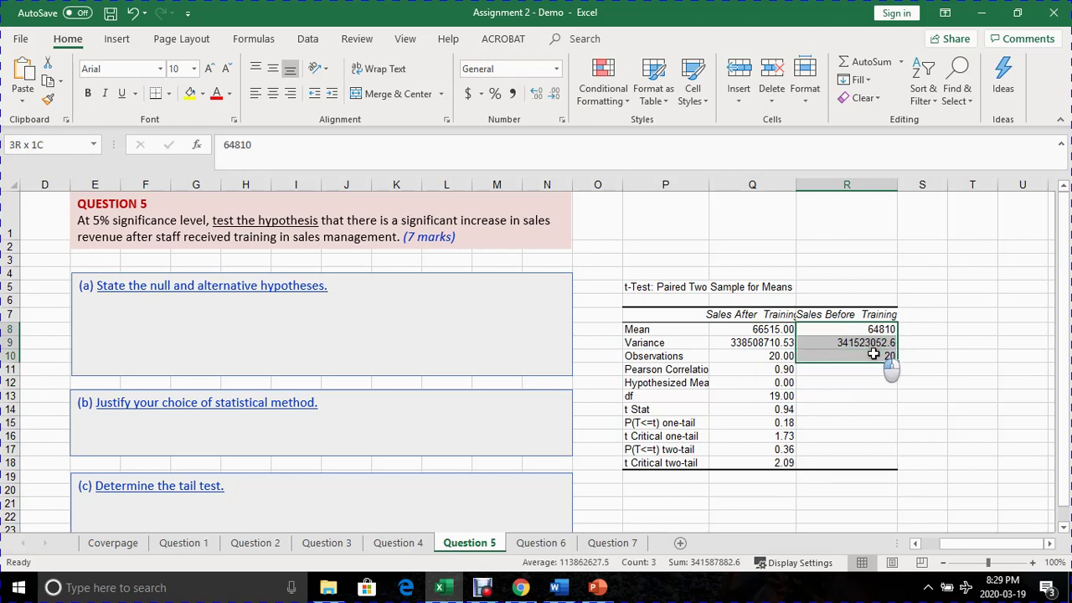
left_click(553, 94)
left_click(537, 95)
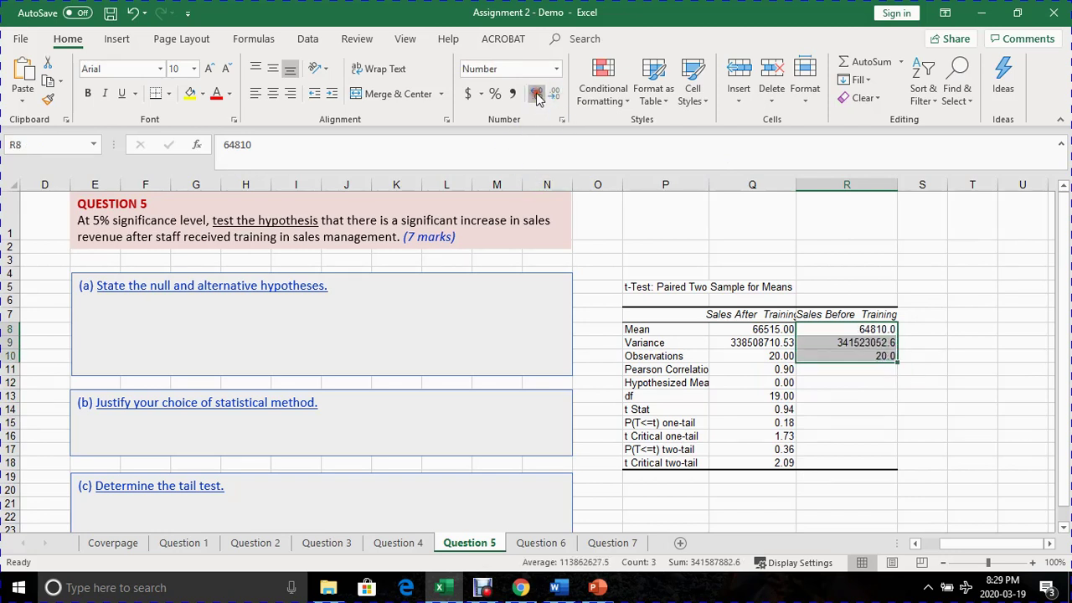
left_click(537, 95)
Widen columns Q and R further so both t-test column headings fit fully.
left_click(842, 383)
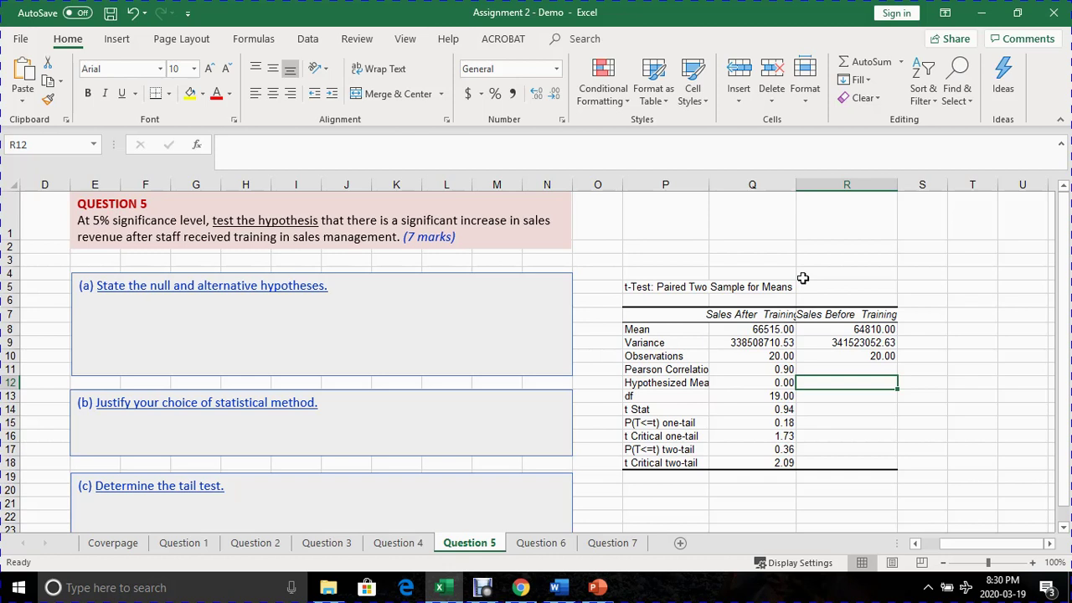
left_click_drag(801, 185, 836, 185)
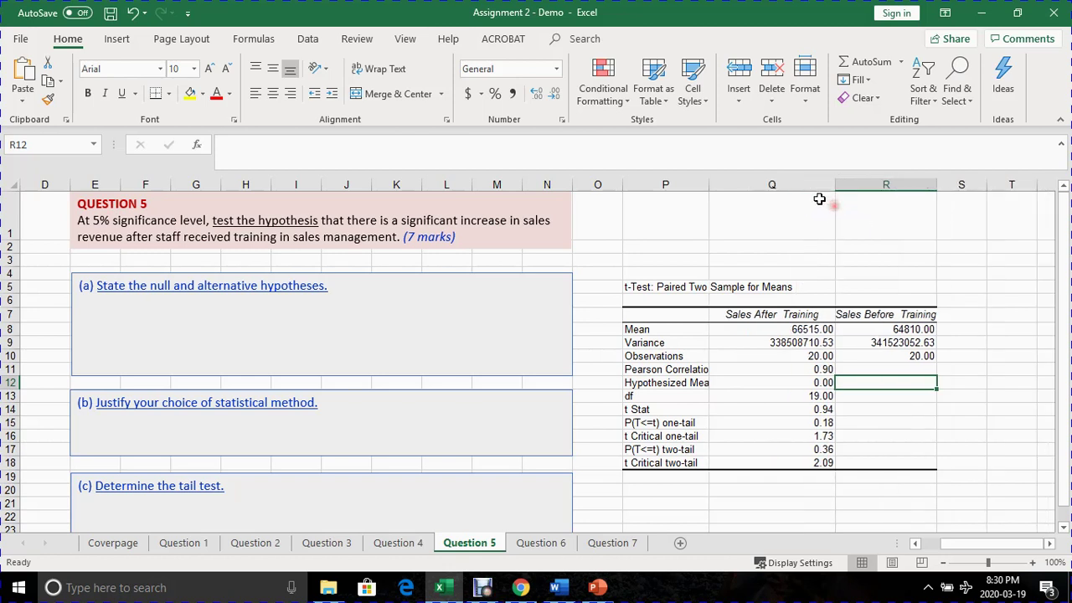
left_click_drag(937, 184, 961, 202)
Highlight the before-training and after-training means in R8 and Q8 in yellow.
left_click(885, 314)
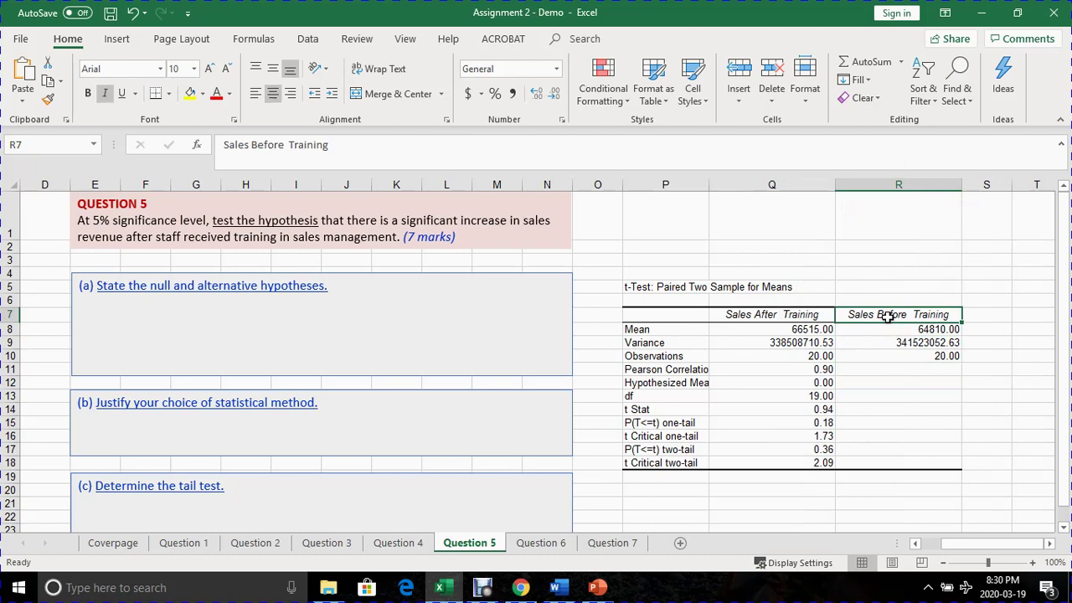
left_click(804, 317)
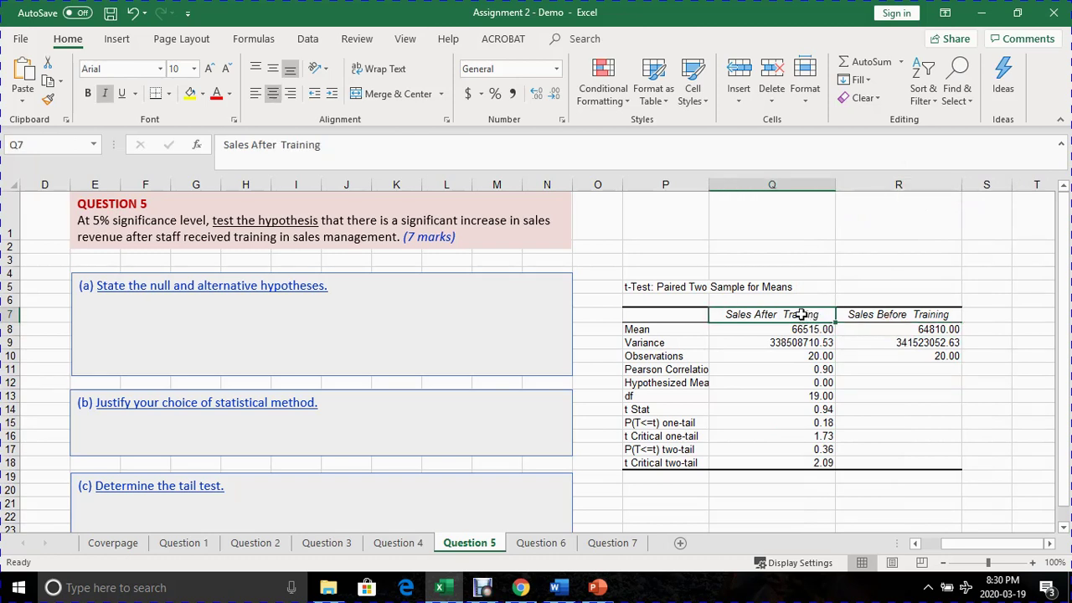
left_click(762, 330)
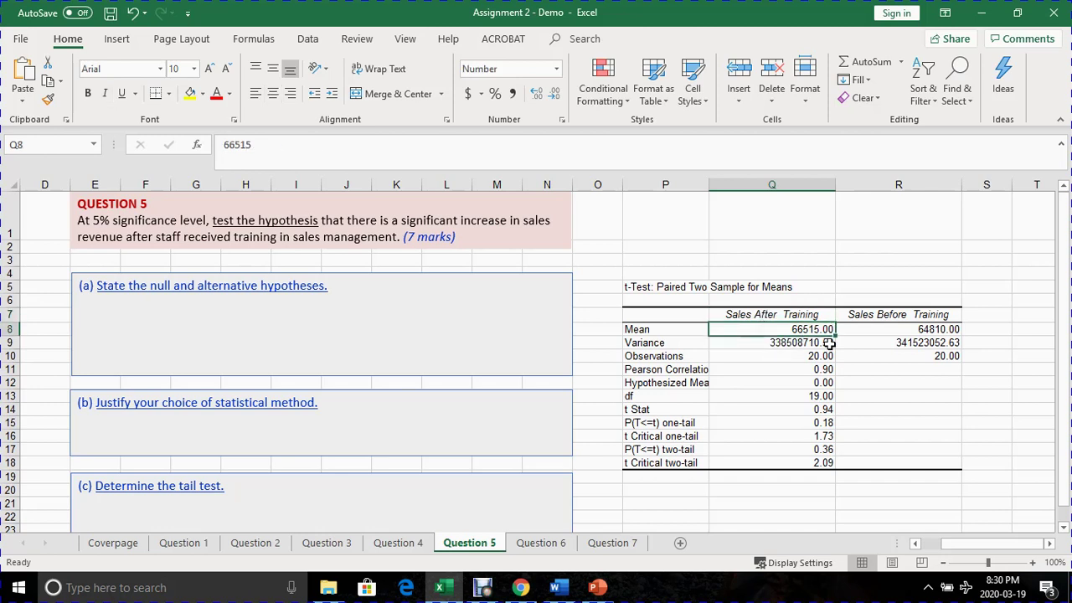
left_click(898, 330)
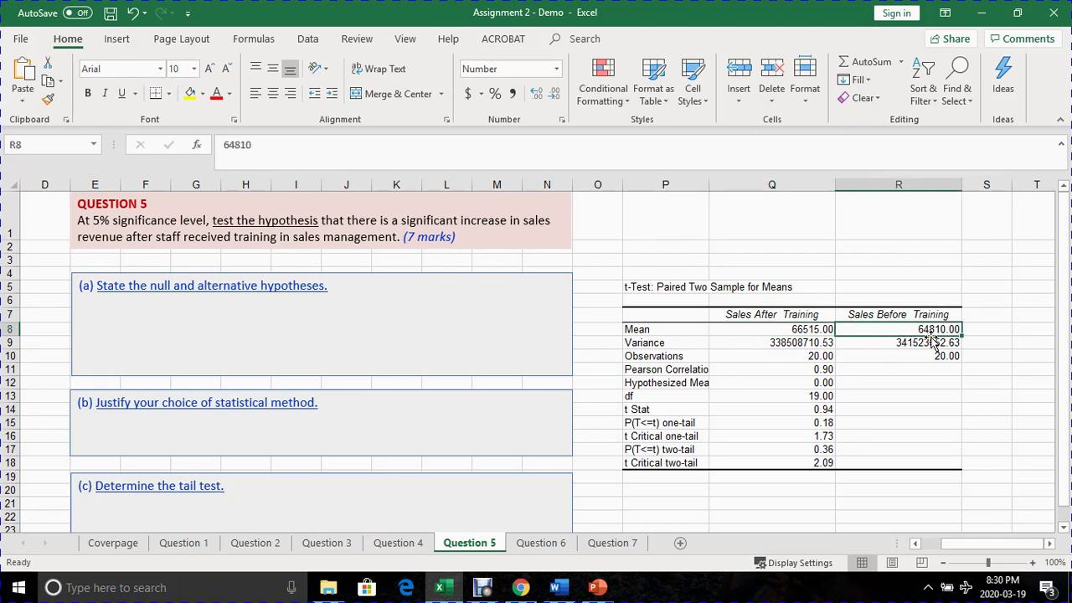
left_click(190, 93)
left_click(752, 328)
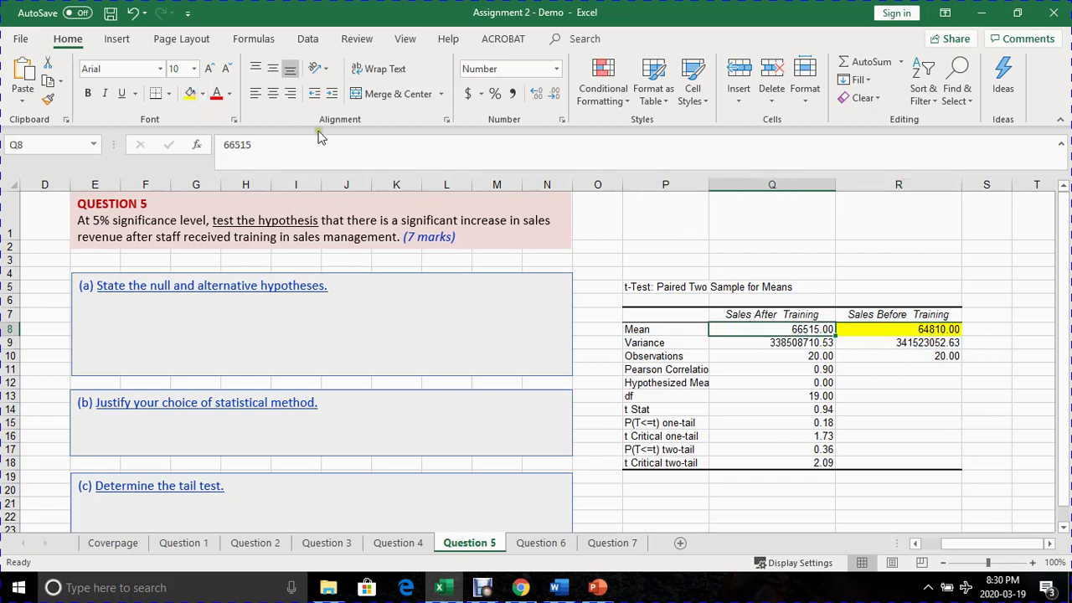
left_click(190, 94)
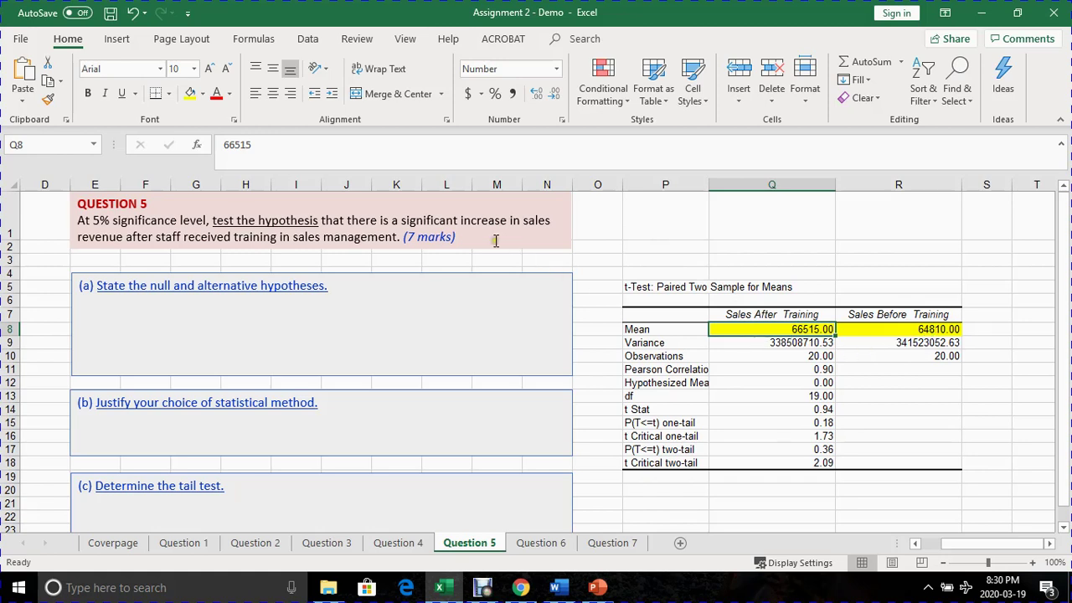
Underline the words "significant increase" in the Question 5 text box.
left_click_drag(402, 222, 503, 216)
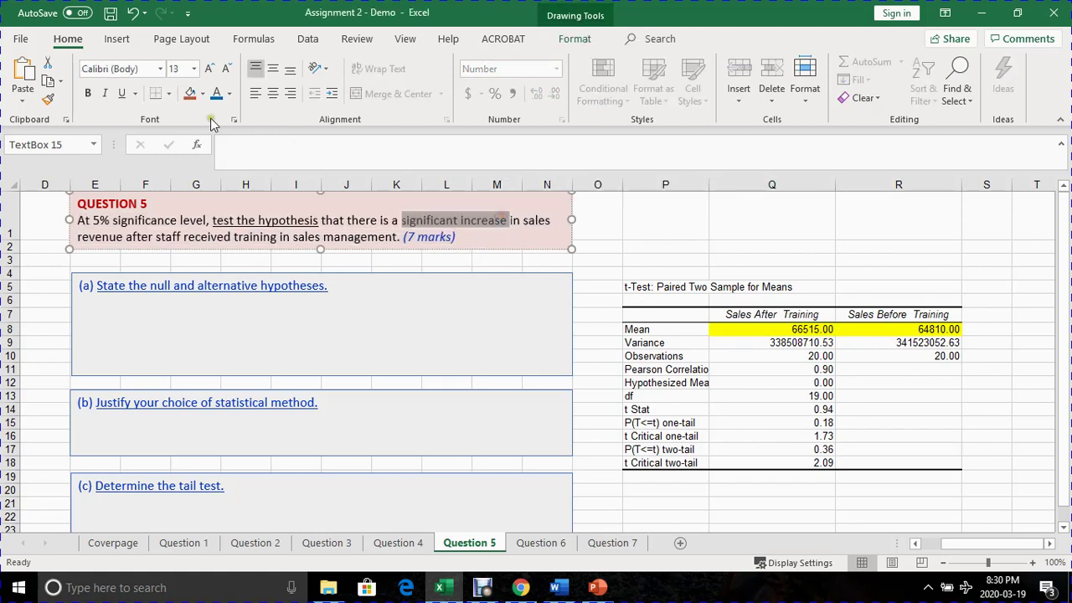
left_click(121, 93)
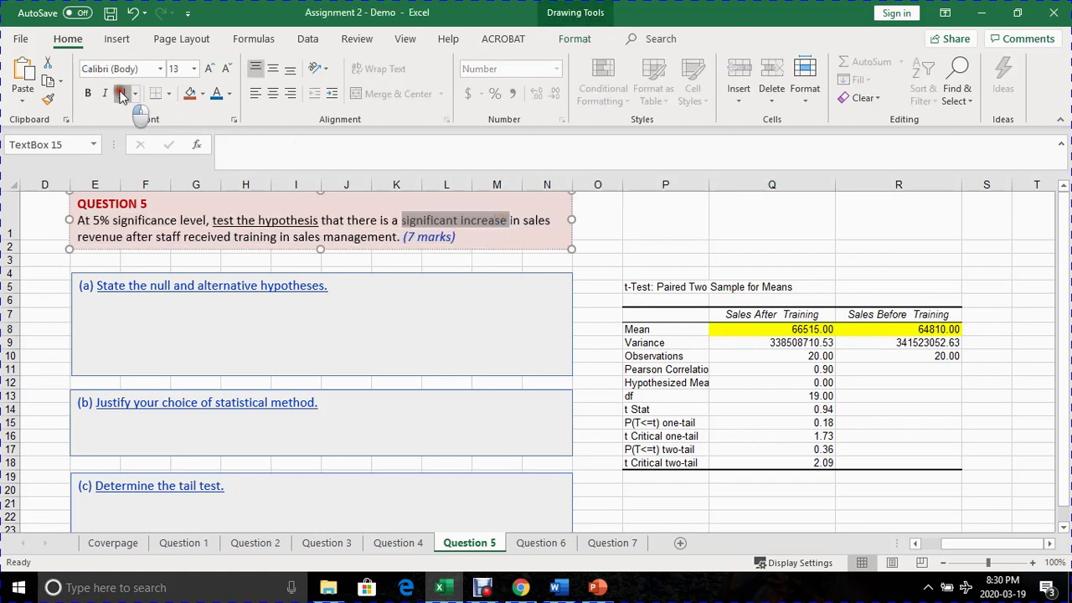
left_click(494, 244)
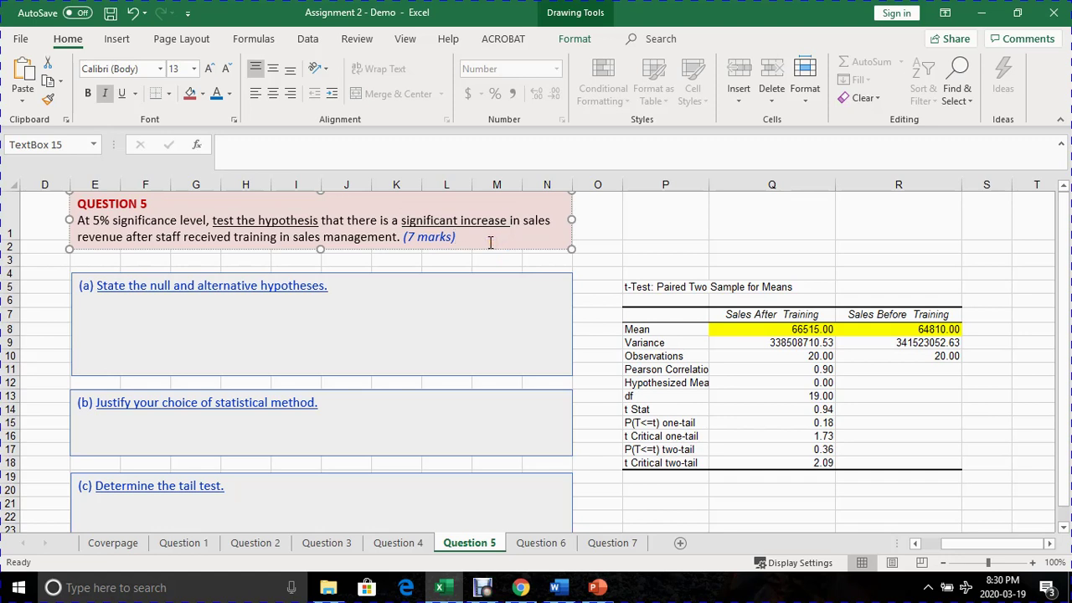
left_click(719, 491)
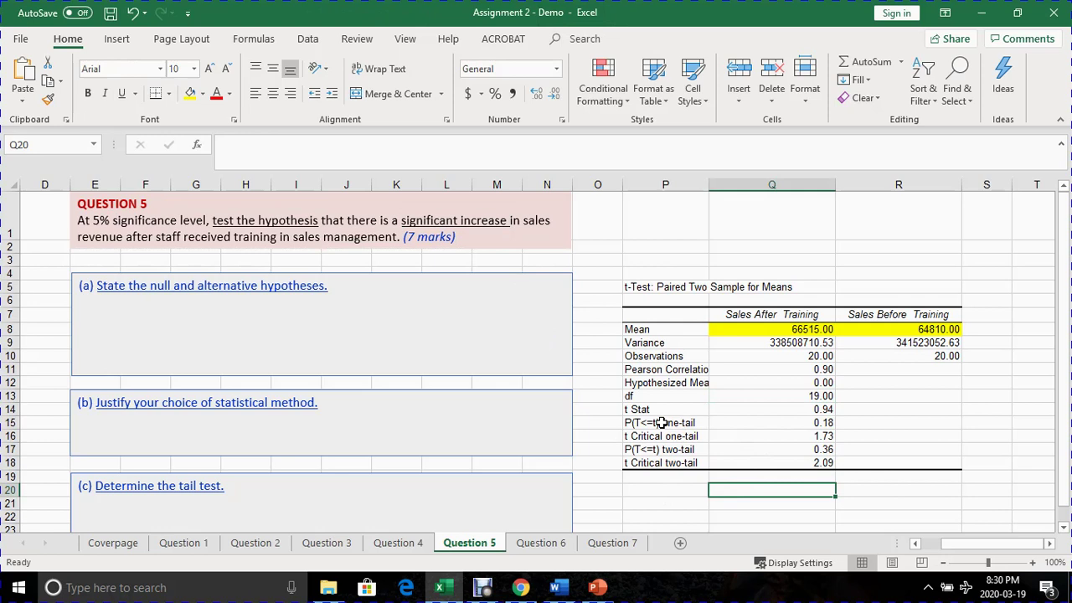
Highlight the one-tail p-value in Q15 and the one-tail t critical value in Q16 in yellow.
left_click(751, 423)
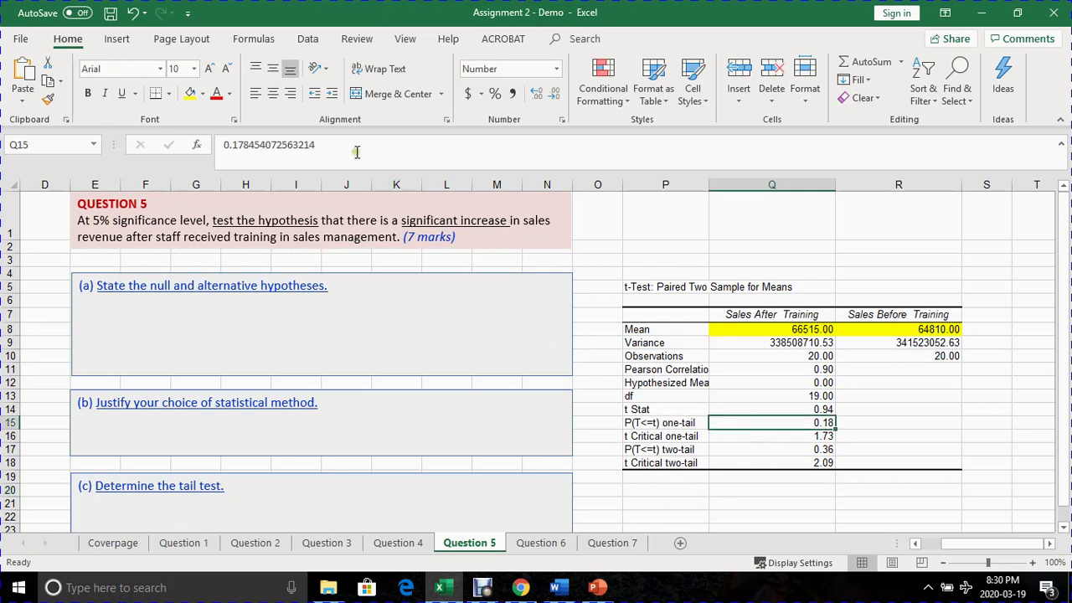
left_click(190, 93)
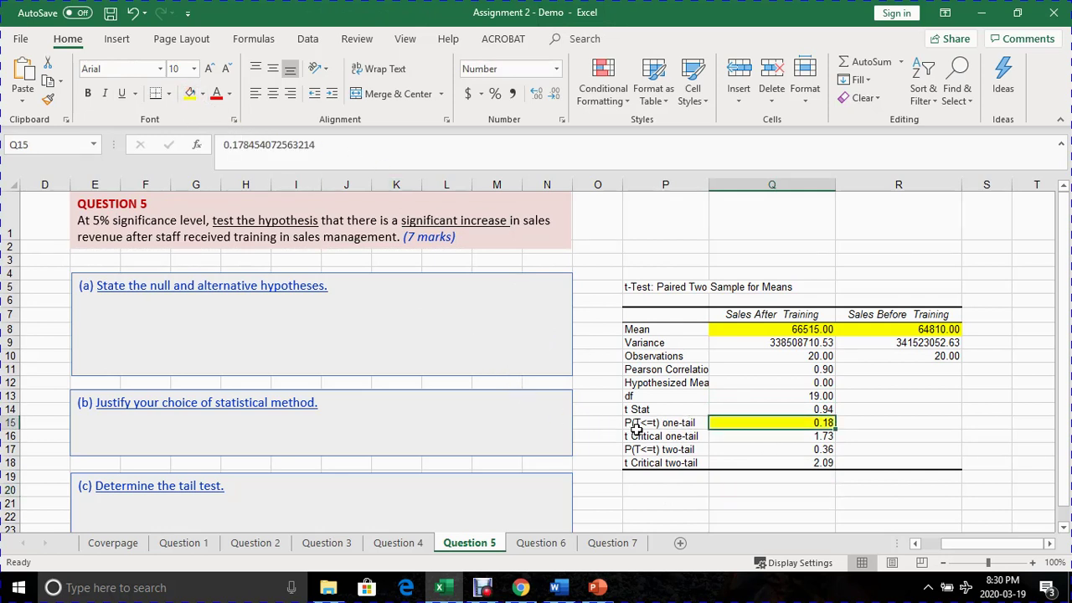
left_click(742, 441)
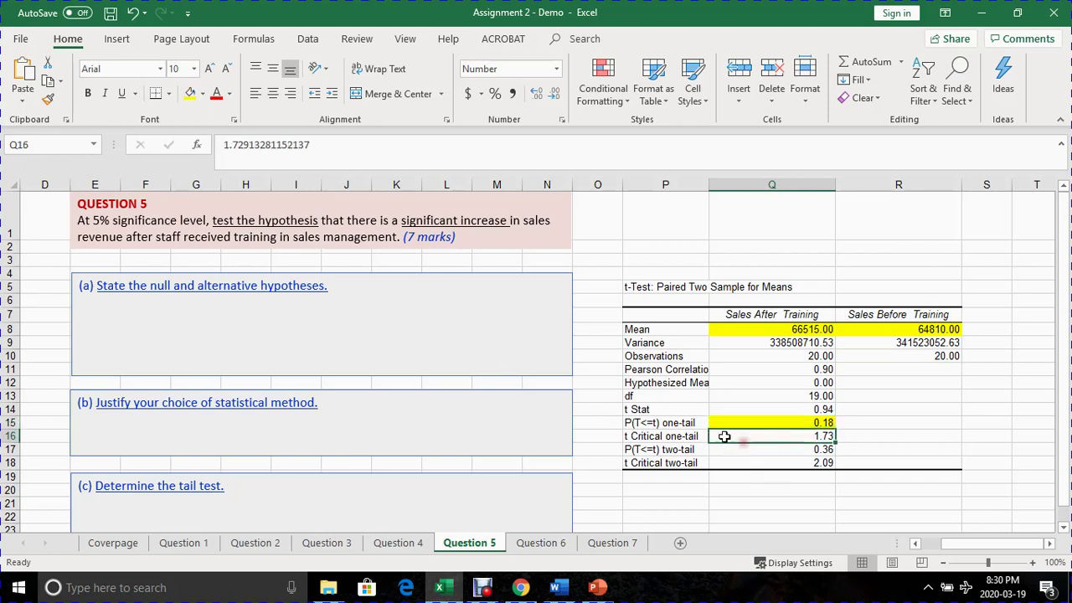
left_click(189, 93)
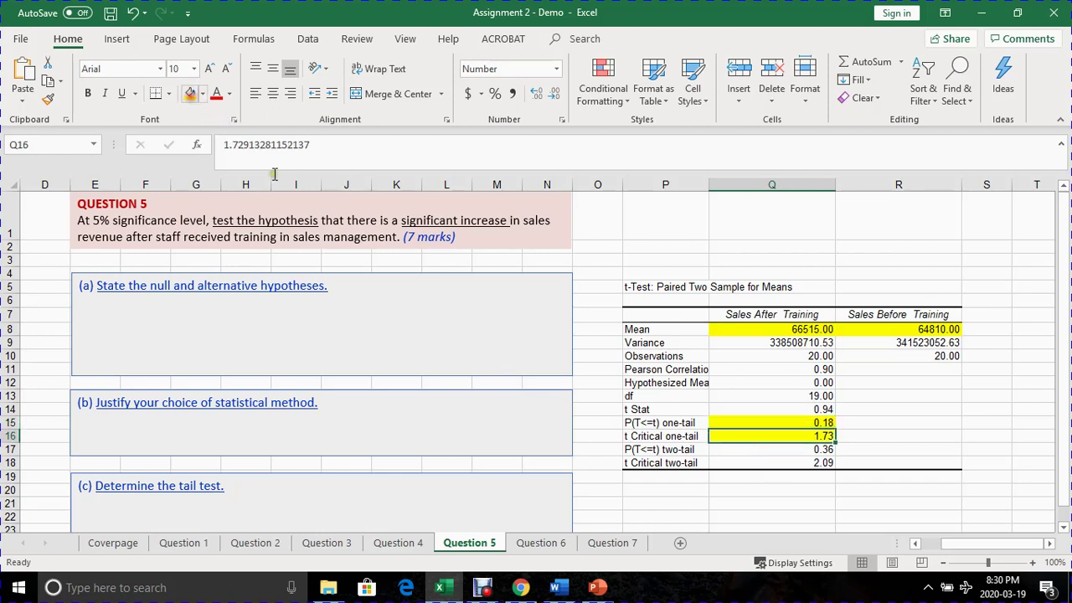
Highlight the t Stat value in Q14 in yellow.
left_click(684, 437)
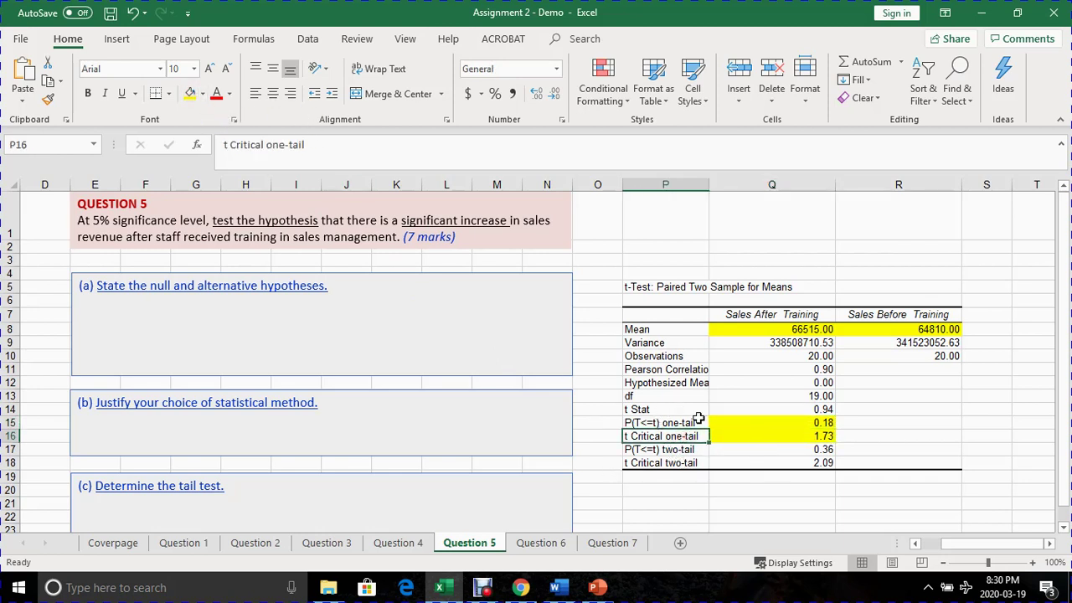
left_click(780, 422)
left_click(787, 410)
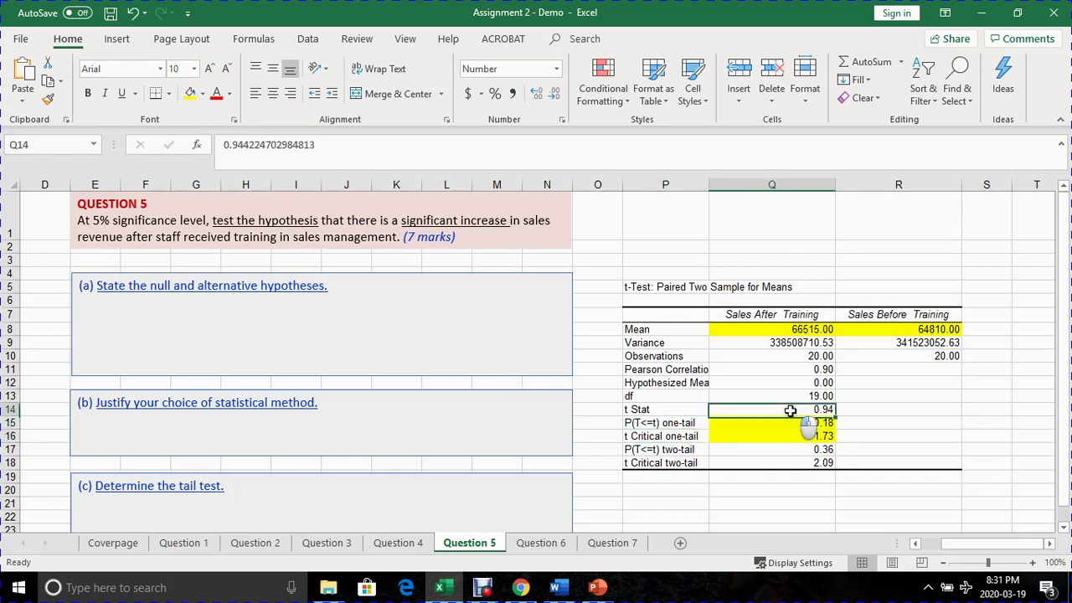
left_click(189, 93)
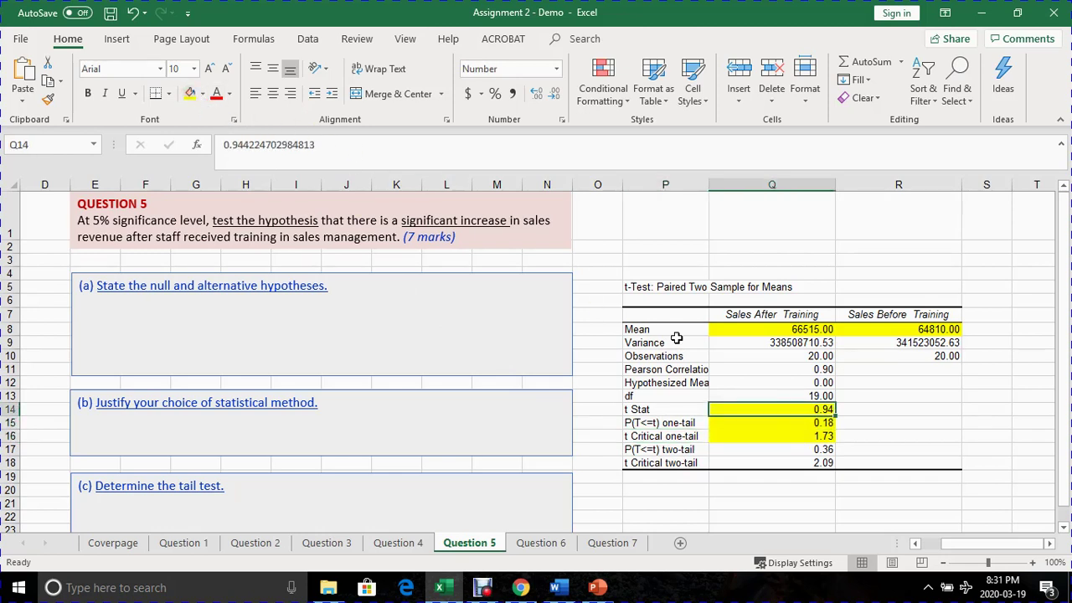
left_click(871, 410)
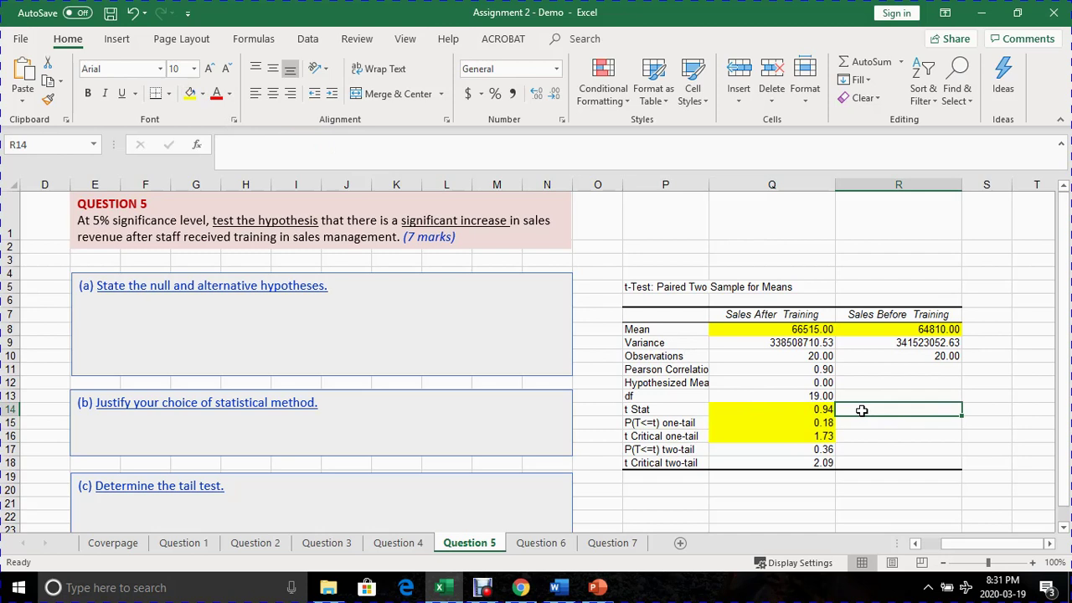
Label the highlighted results in R14, R15 and R16 as "Test Value", "P Value" and "Critical Value".
type("Test Value")
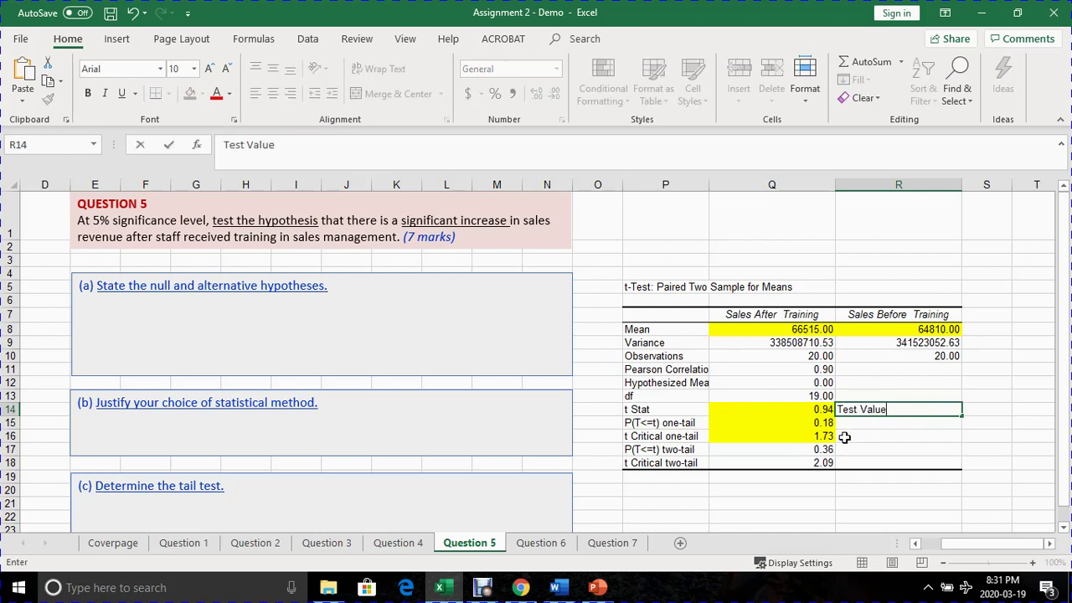
left_click(851, 425)
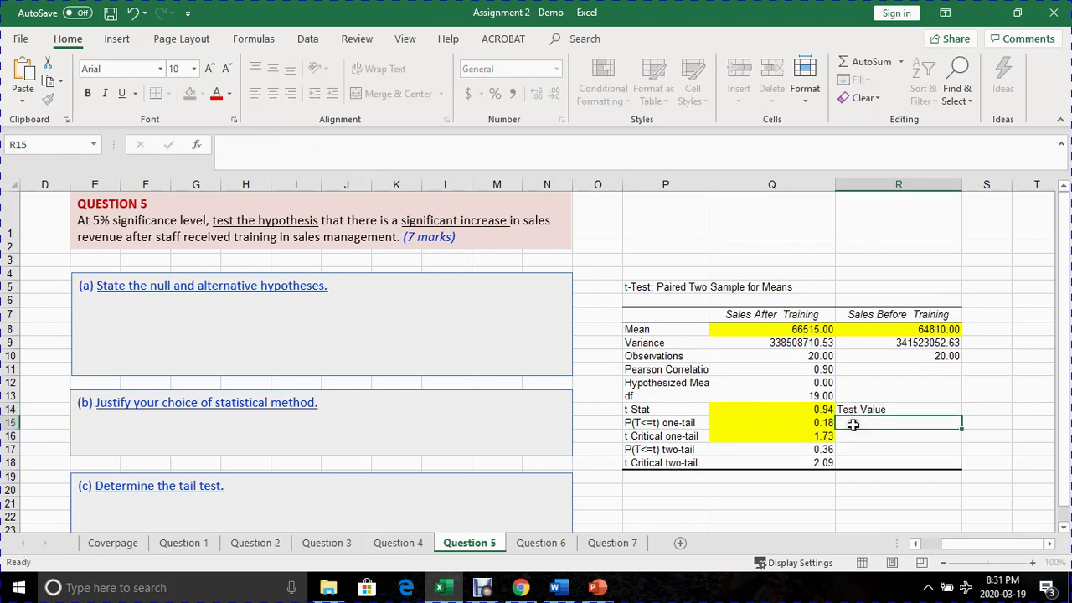
type("P Value")
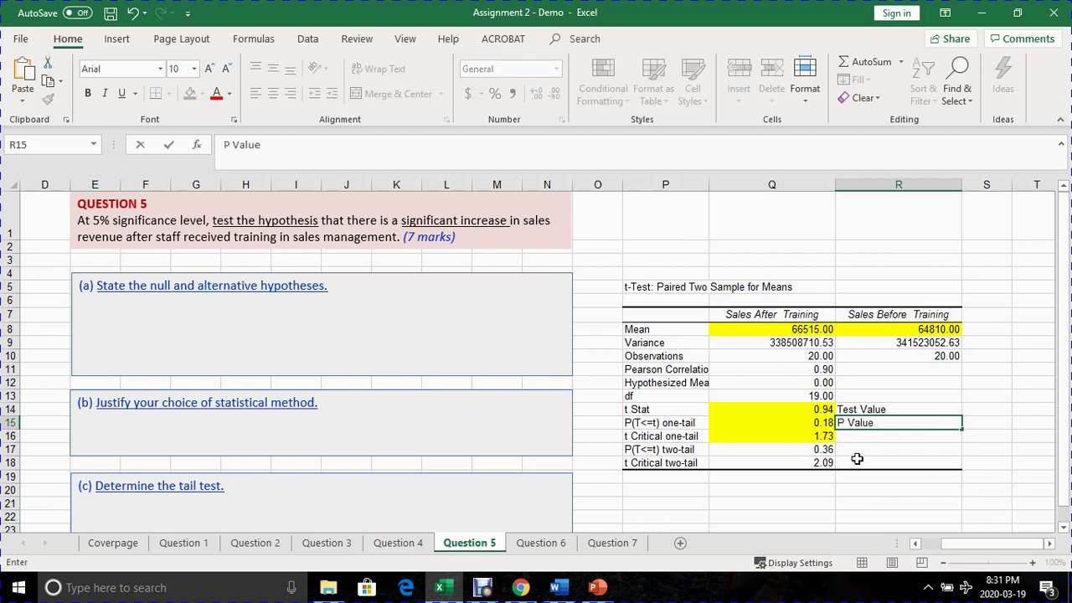
left_click(854, 440)
type("Critical Val")
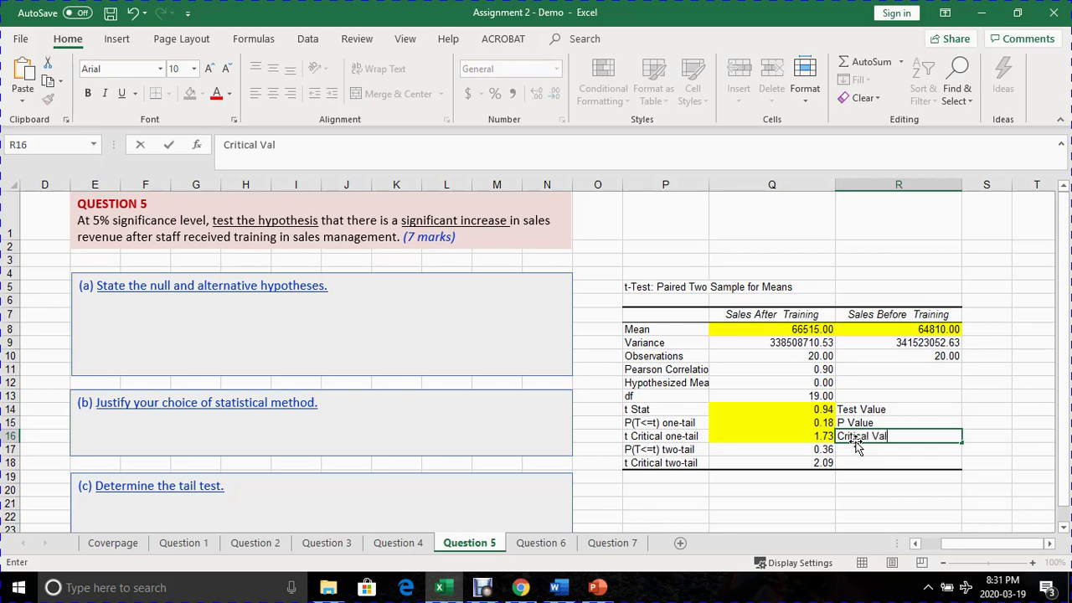
type("ue")
Increase the indent of the three labels in R14:R16 by one level.
left_click_drag(847, 410, 873, 438)
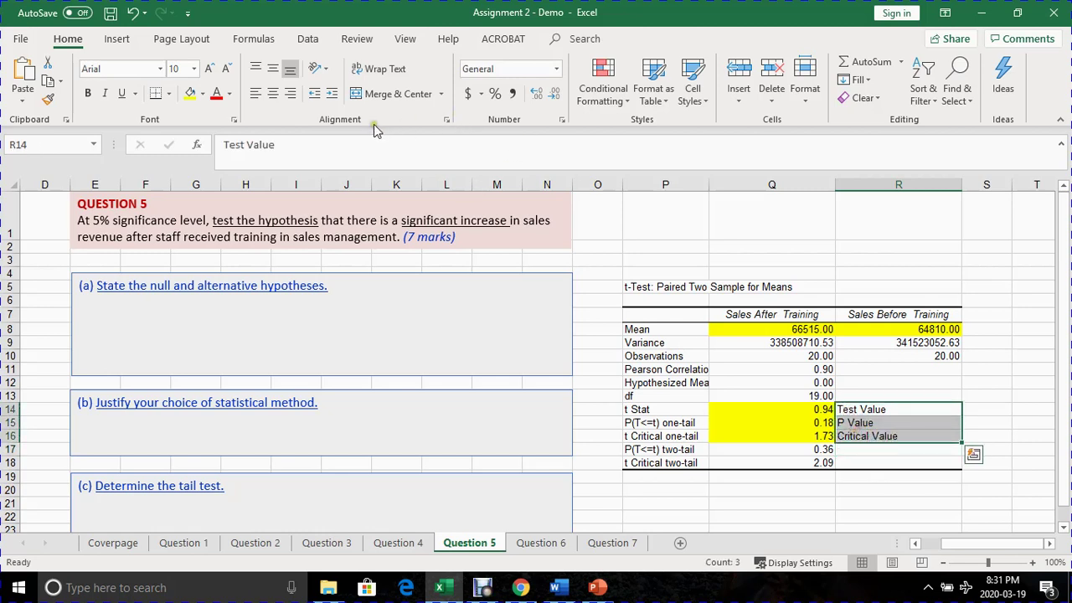
left_click(339, 98)
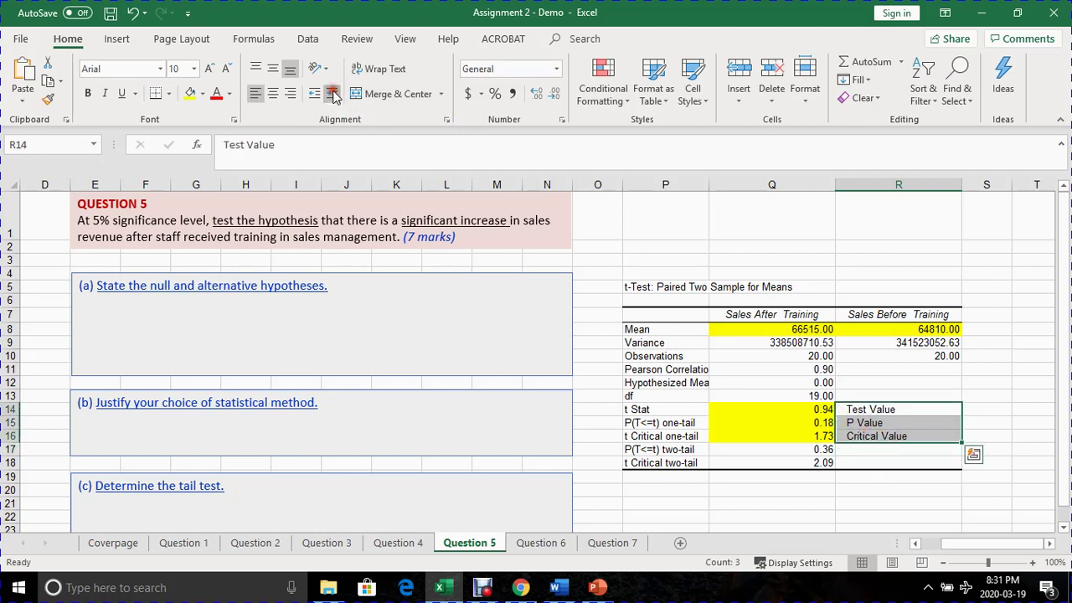
left_click(890, 463)
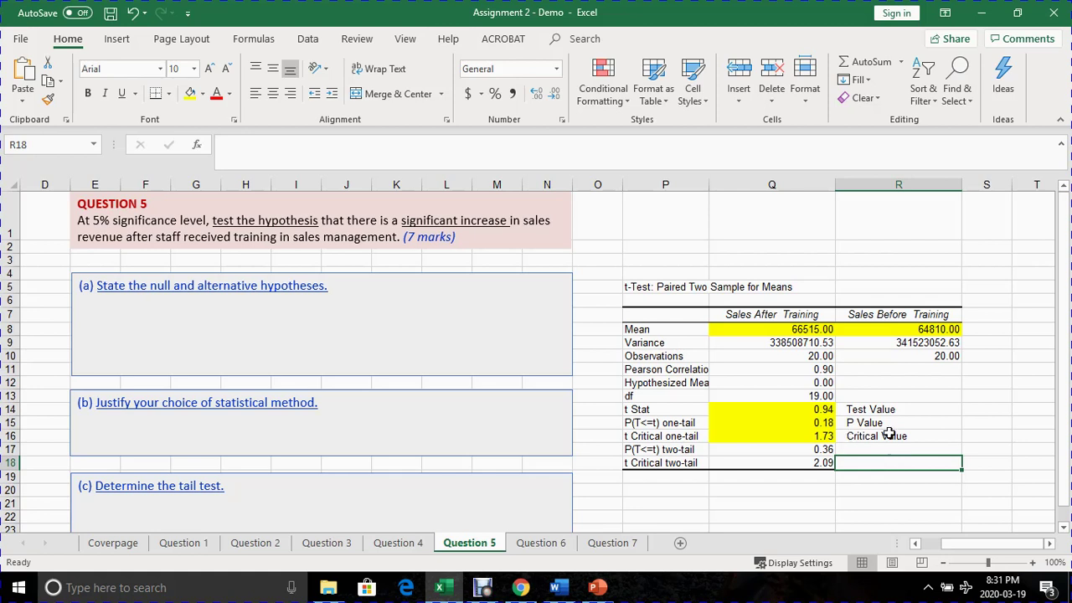
left_click(890, 435)
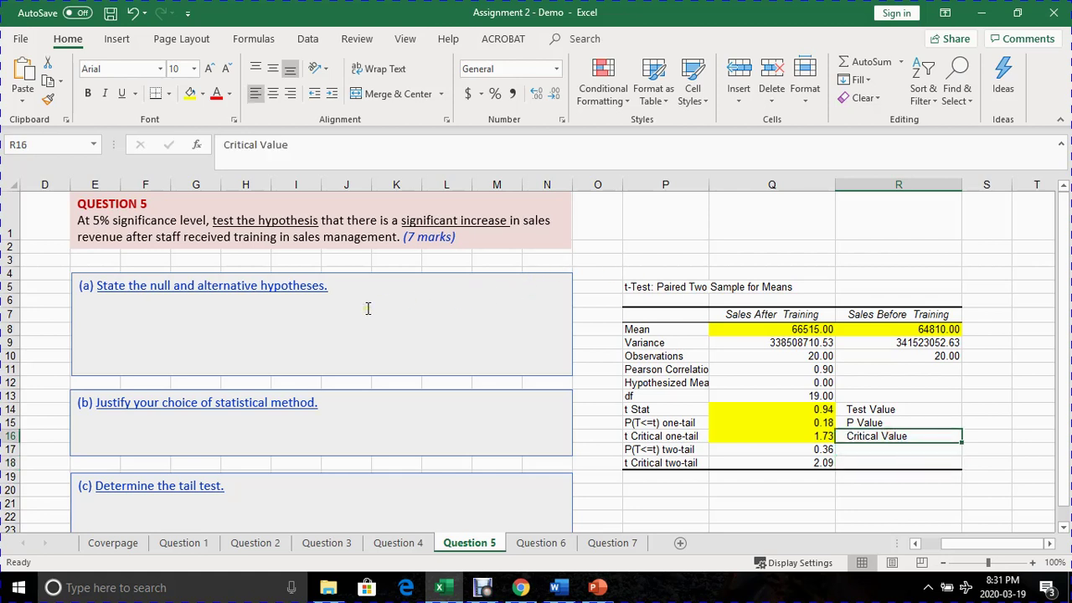
Review the answer boxes for part (a) on the hypotheses and part (b) on the choice of statistical method.
left_click(122, 312)
scroll(126, 314, "down", 3)
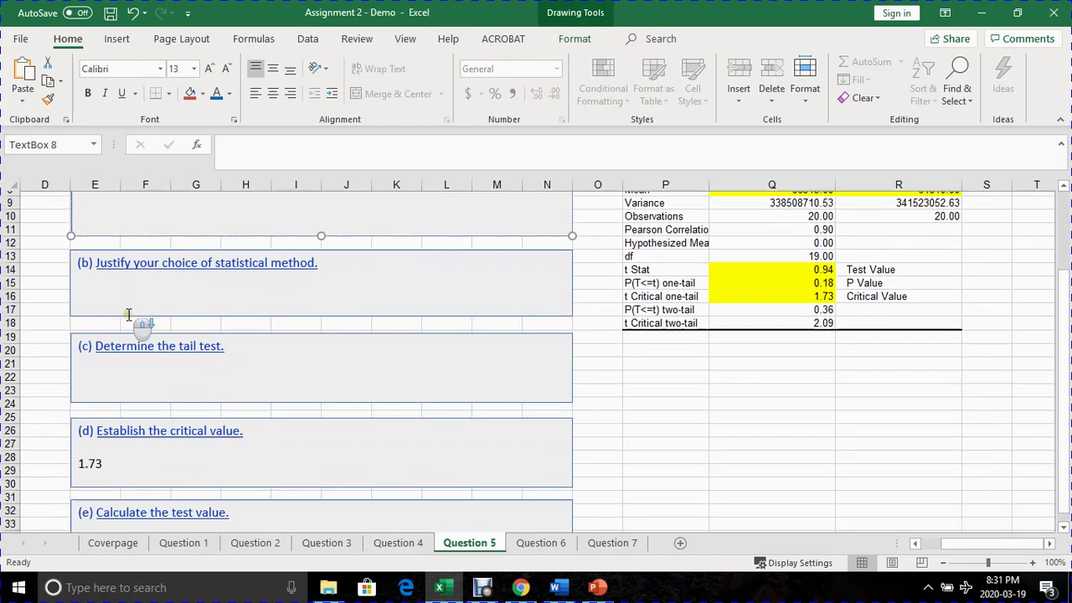
scroll(134, 323, "down", 1)
scroll(147, 335, "up", 5)
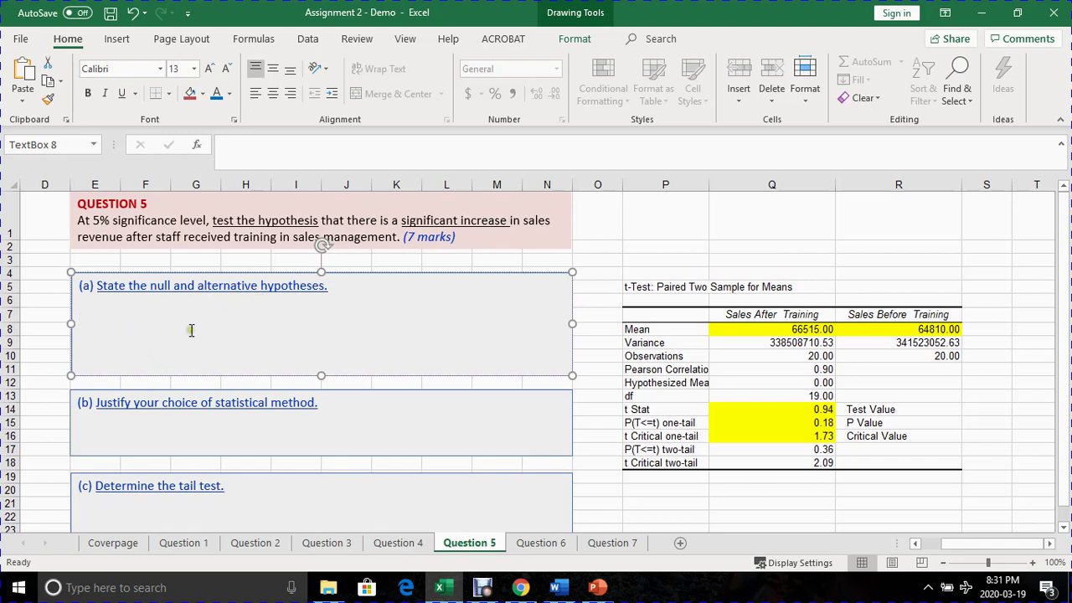
left_click(145, 420)
scroll(145, 420, "down", 1)
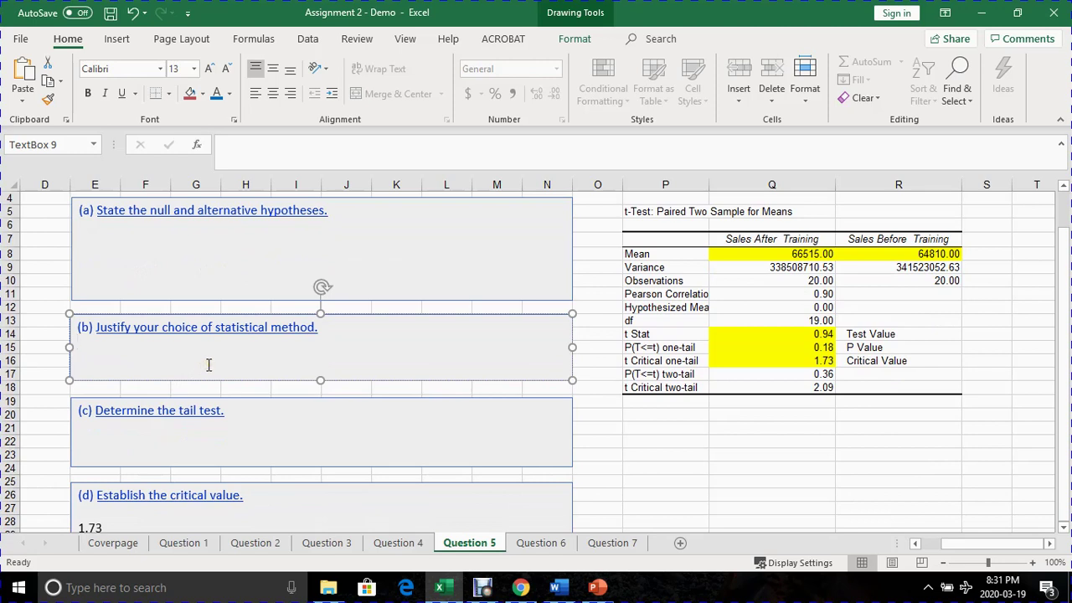
Examine the words "significant increase" in the Question 5 text to determine the tail test for part (c).
left_click(169, 446)
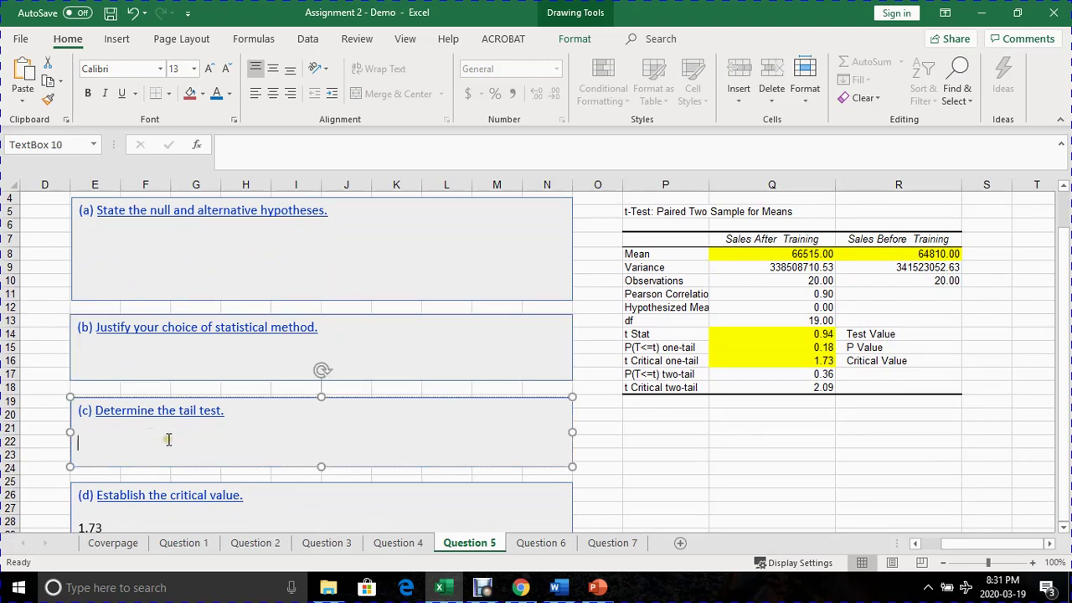
scroll(169, 437, "up", 1)
scroll(171, 440, "down", 1)
scroll(483, 374, "up", 1)
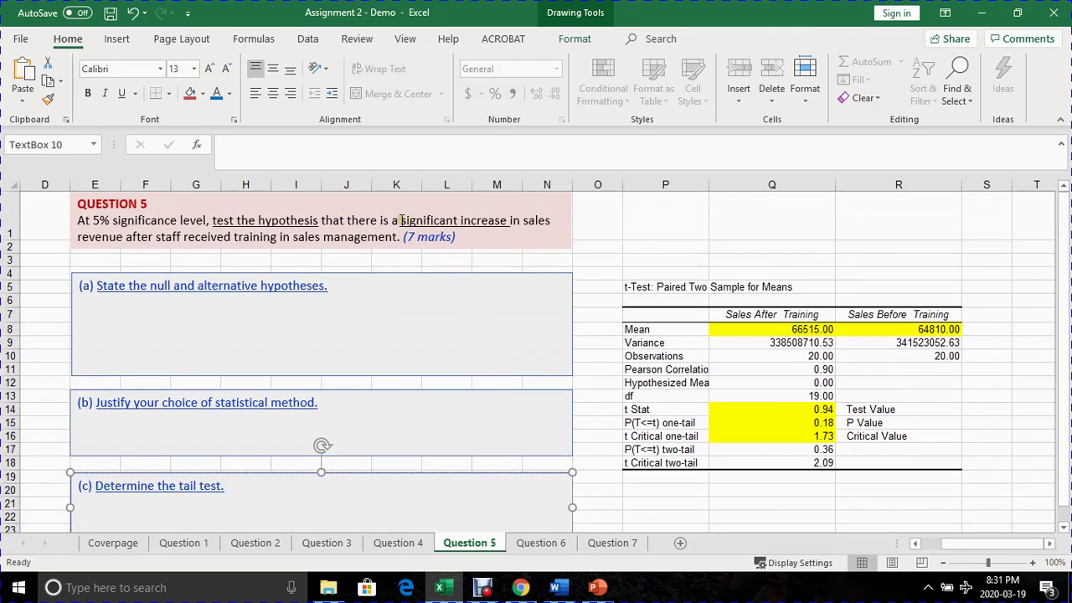
left_click_drag(402, 220, 507, 228)
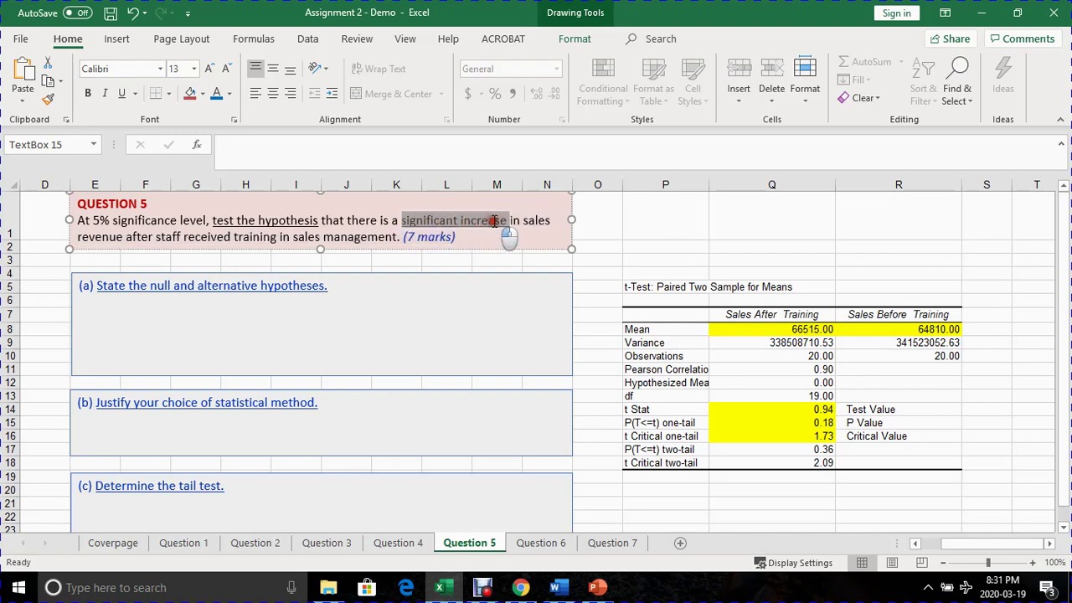
scroll(277, 430, "down", 2)
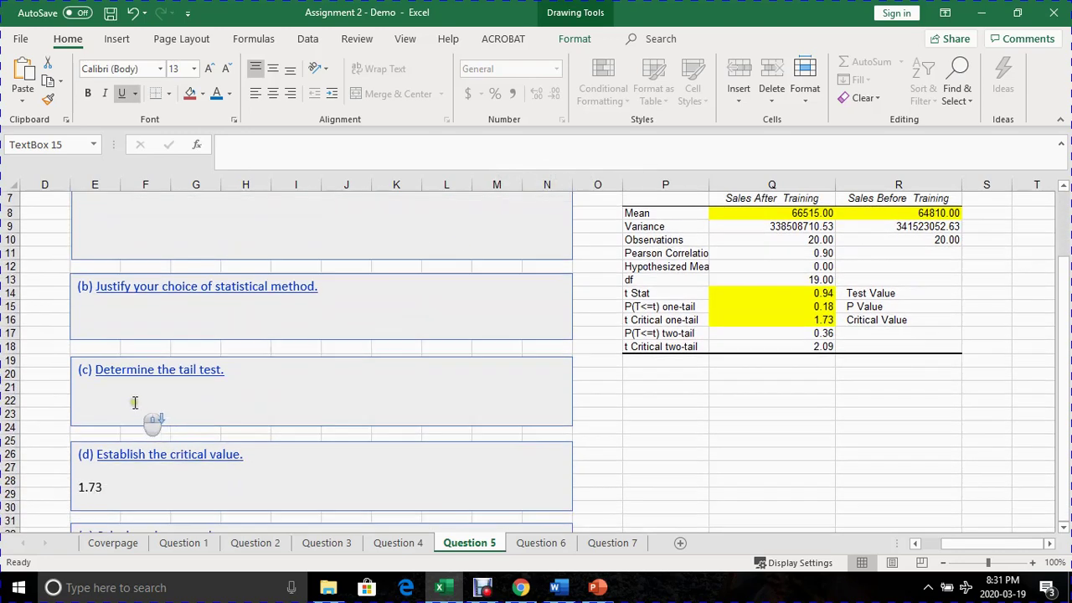
left_click(135, 401)
scroll(133, 397, "up", 1)
scroll(133, 398, "up", 1)
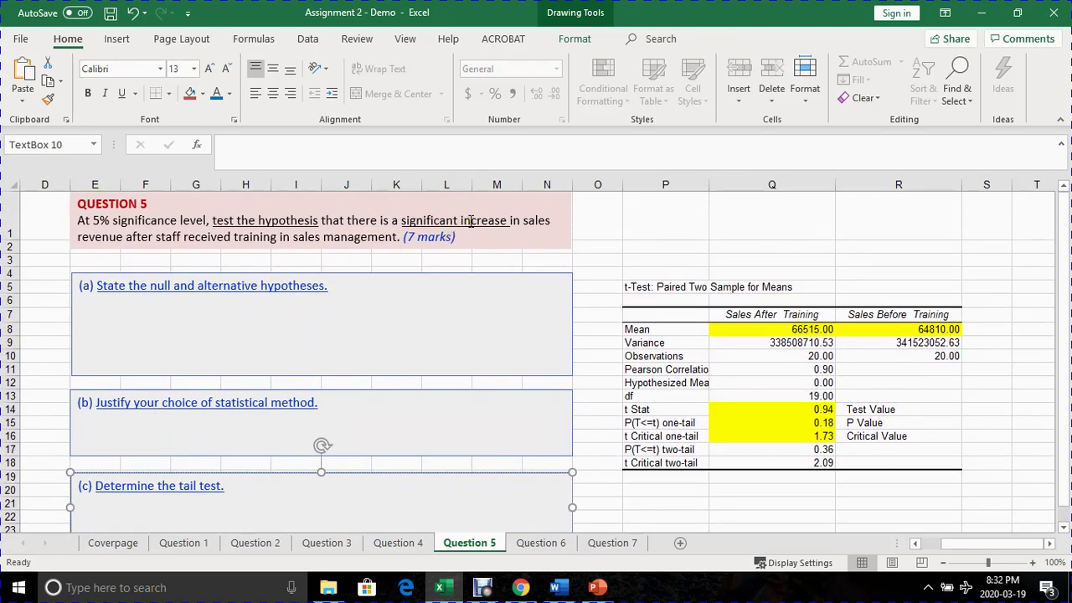
scroll(352, 281, "down", 1)
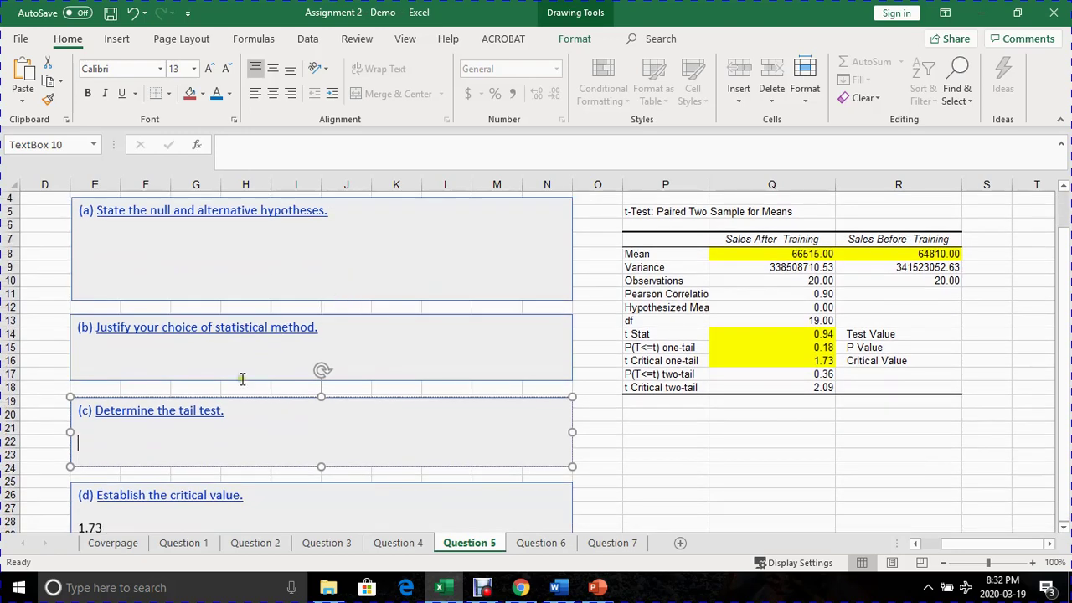
Compare the critical value answer in part (d) with the one-tail t critical value in Q16.
scroll(227, 408, "down", 1)
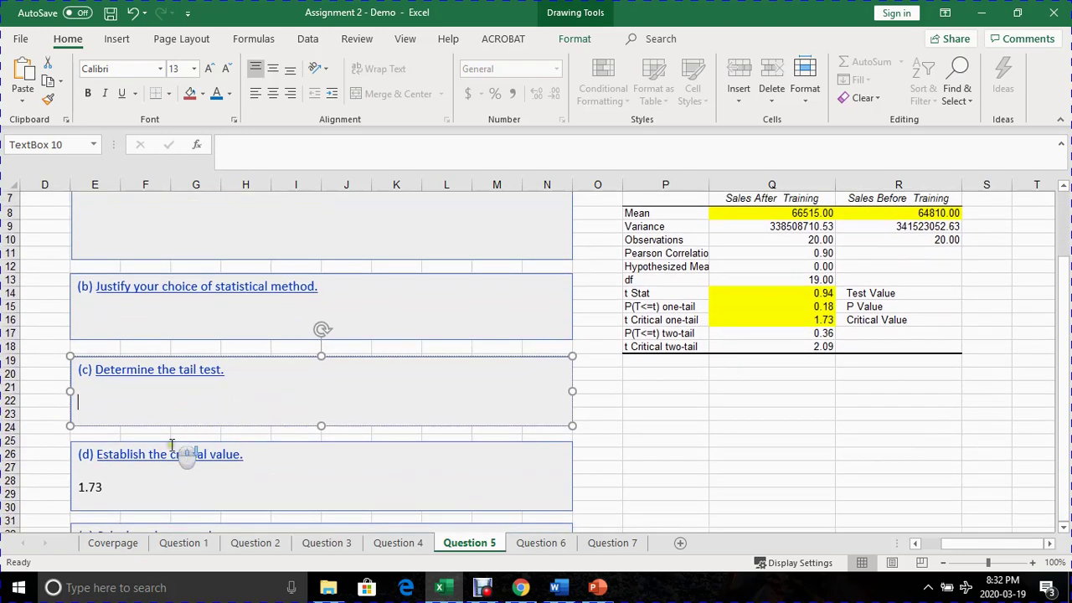
left_click(152, 479)
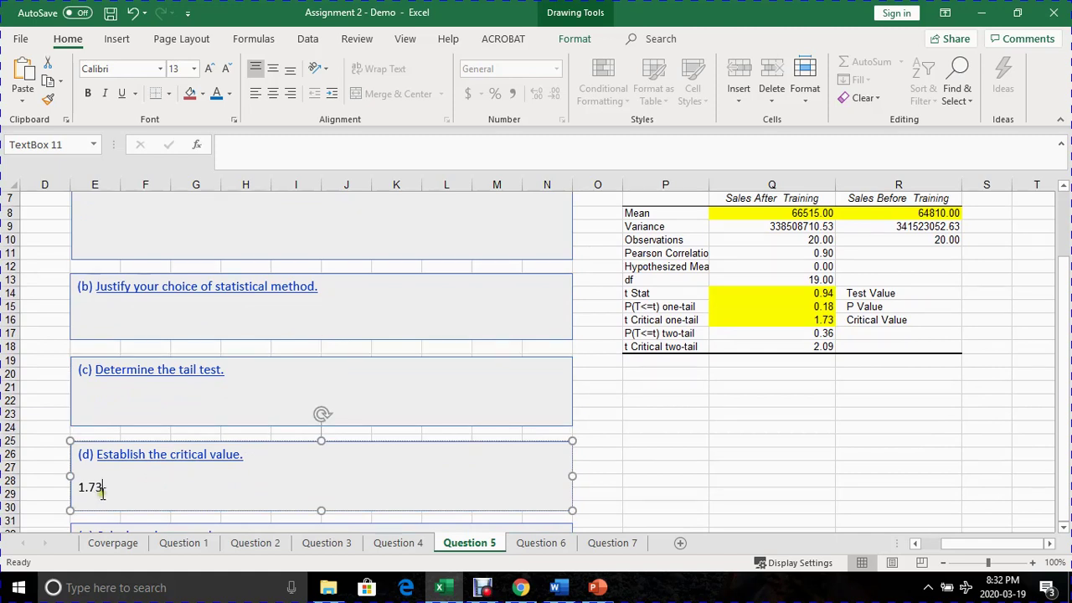
left_click(819, 321)
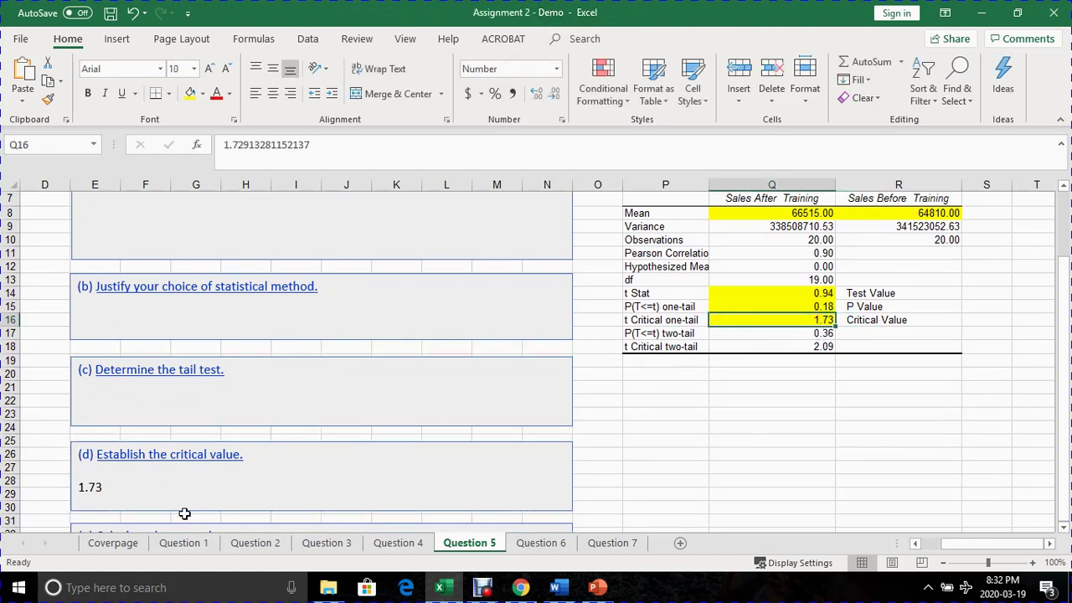
left_click(149, 502)
scroll(134, 502, "down", 1)
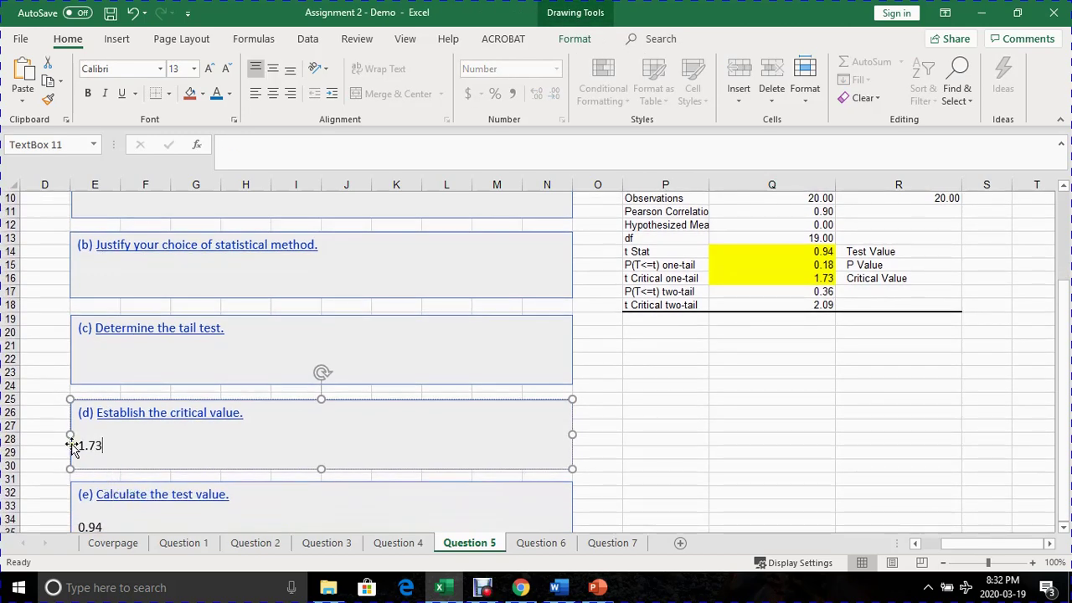
left_click_drag(74, 446, 104, 447)
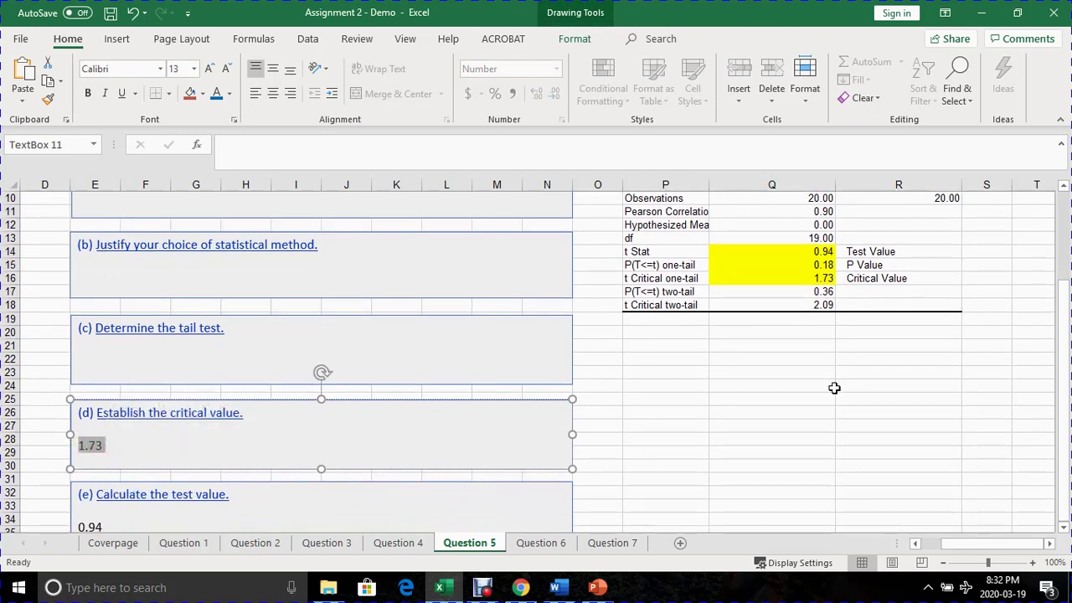
Compare the test value answer in part (e) with the t Stat result in Q14.
scroll(402, 427, "down", 1)
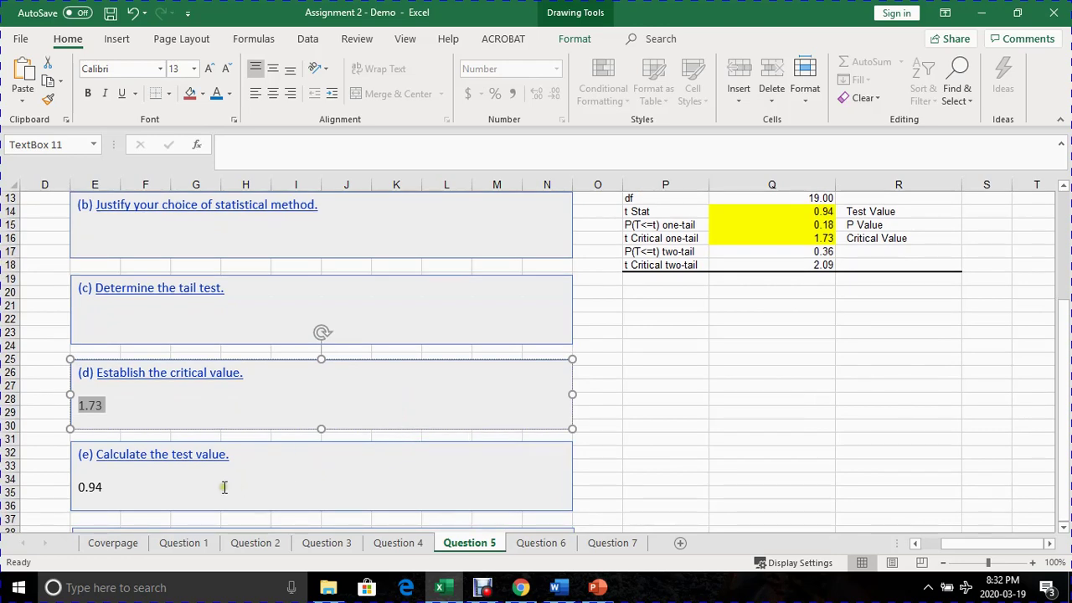
left_click(186, 476)
scroll(304, 515, "up", 1)
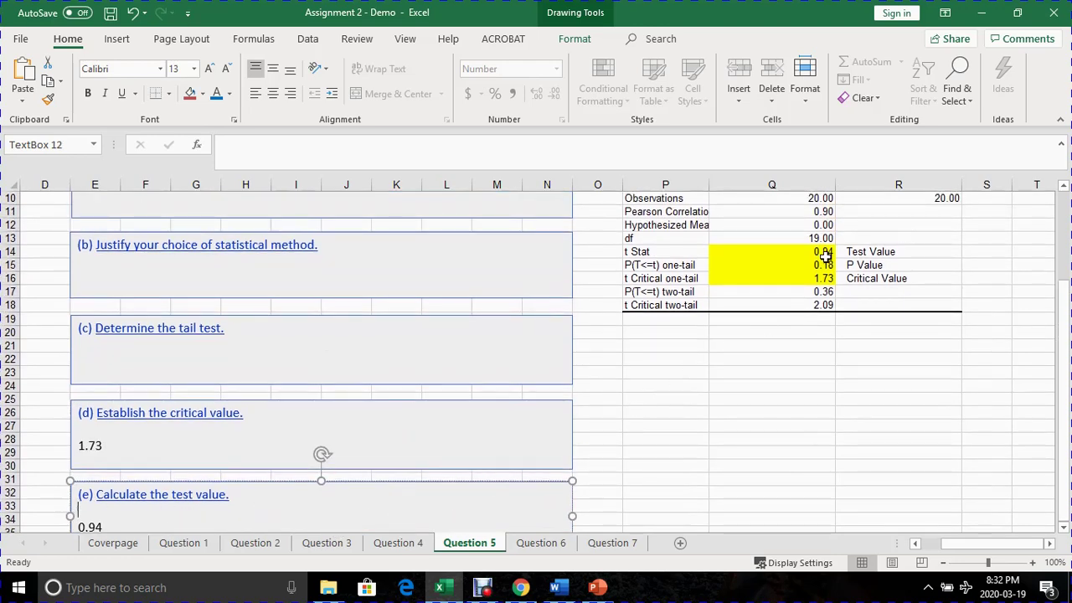
left_click(824, 253)
scroll(412, 371, "down", 3)
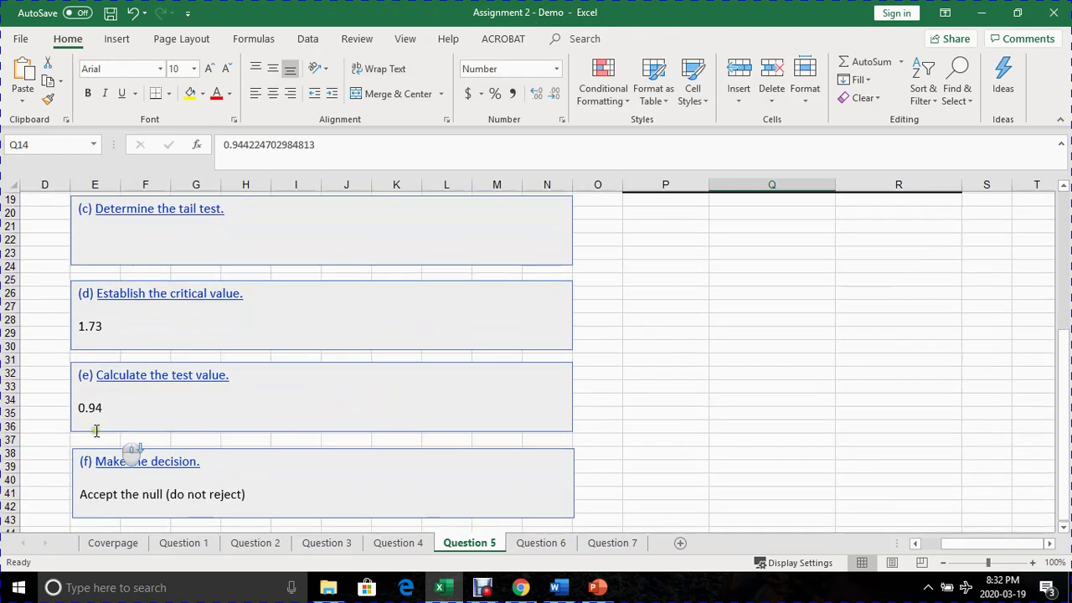
left_click(85, 406)
scroll(186, 459, "down", 1)
Check the t Stat in Q14 against the one-tail critical value in Q16 and review the decision in part (f).
scroll(280, 462, "up", 3)
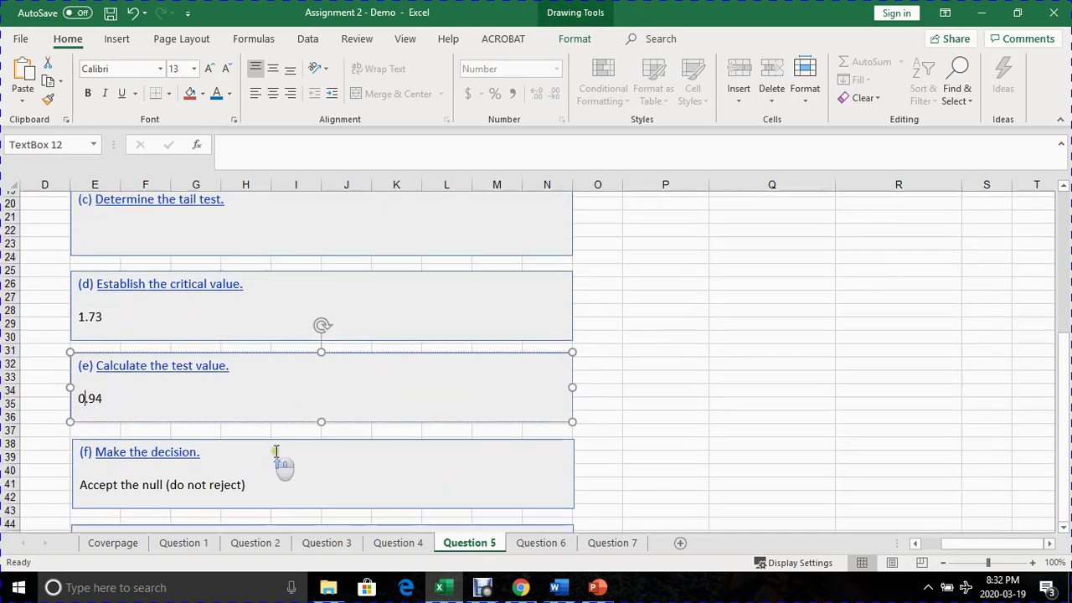
scroll(553, 419, "up", 2)
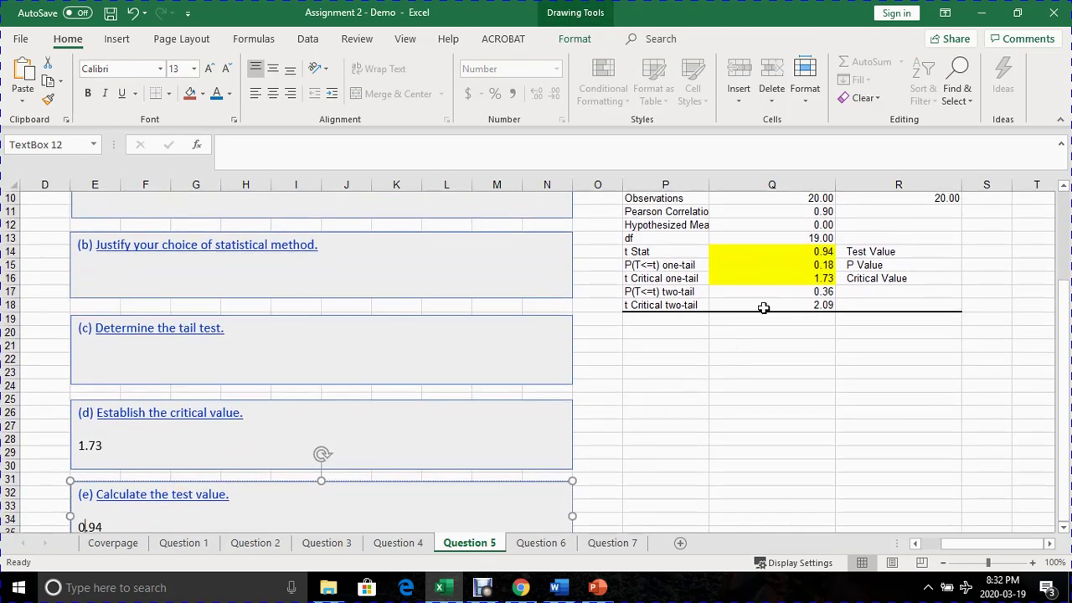
left_click(828, 251)
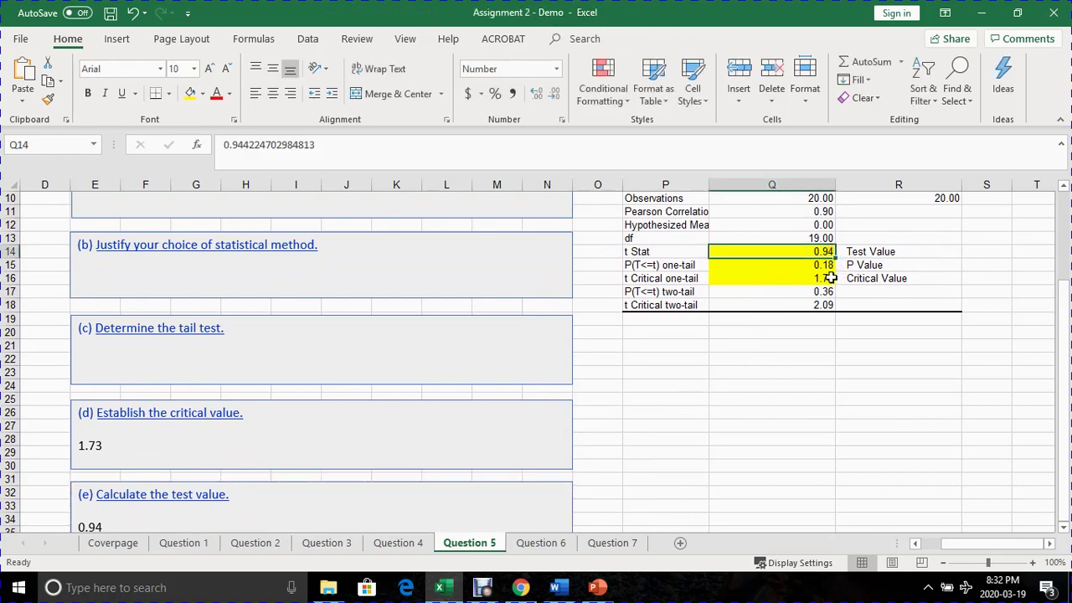
left_click(827, 278)
scroll(282, 419, "down", 1)
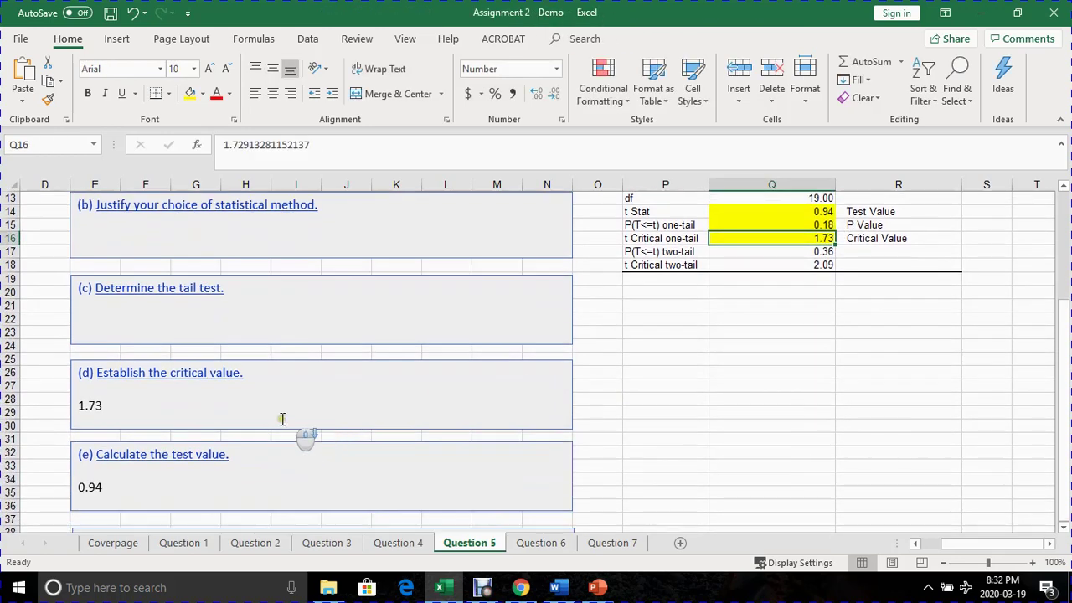
scroll(283, 419, "down", 2)
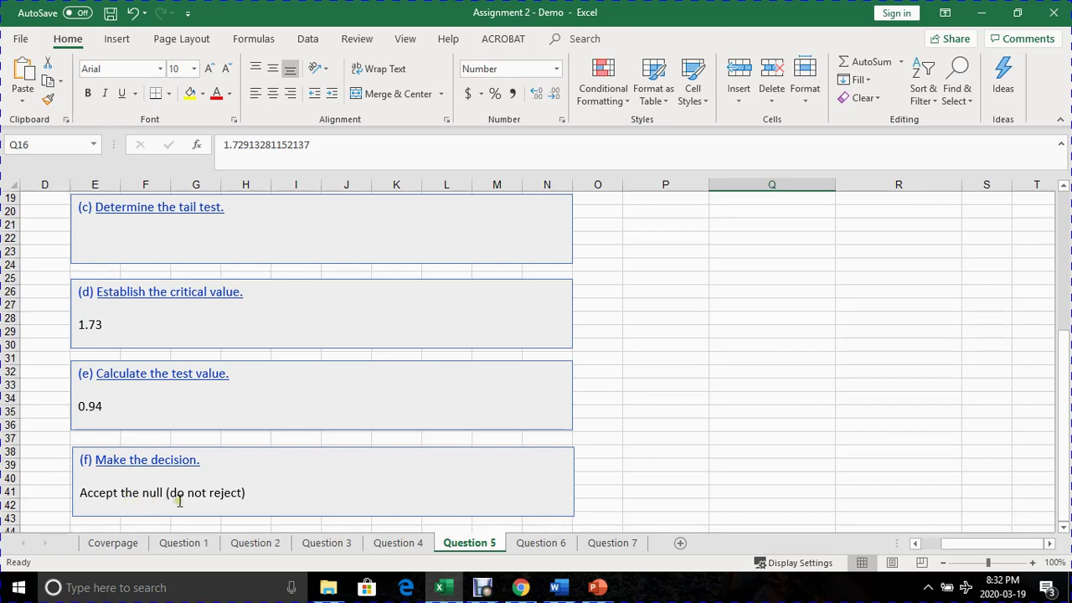
left_click(249, 499)
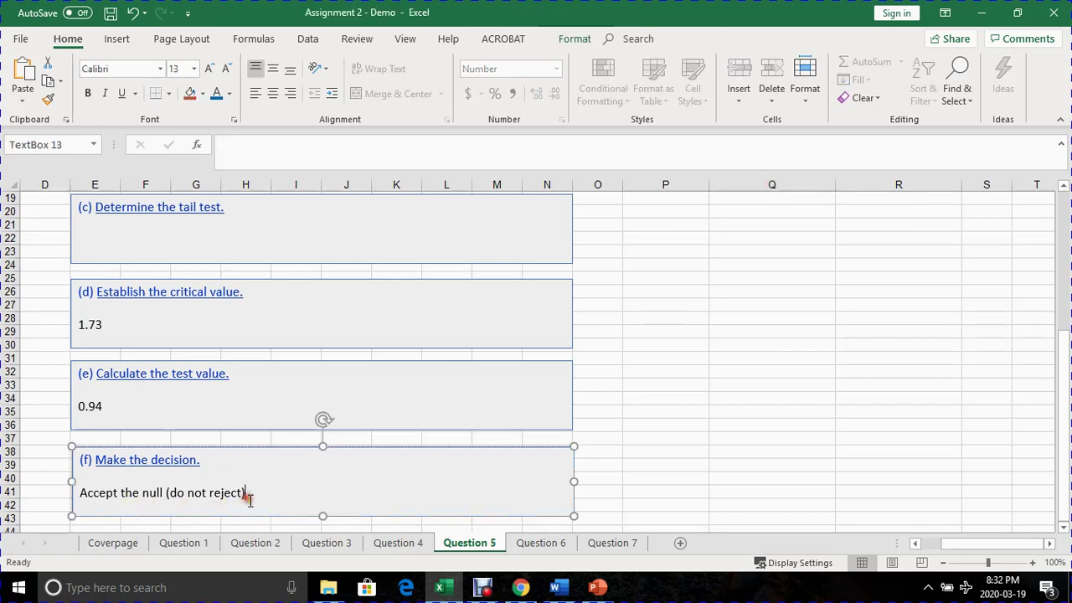
scroll(263, 511, "down", 3)
Review part (g) and examine the one-tail p-value in Q15 against the significance level stated in Question 5.
left_click(185, 436)
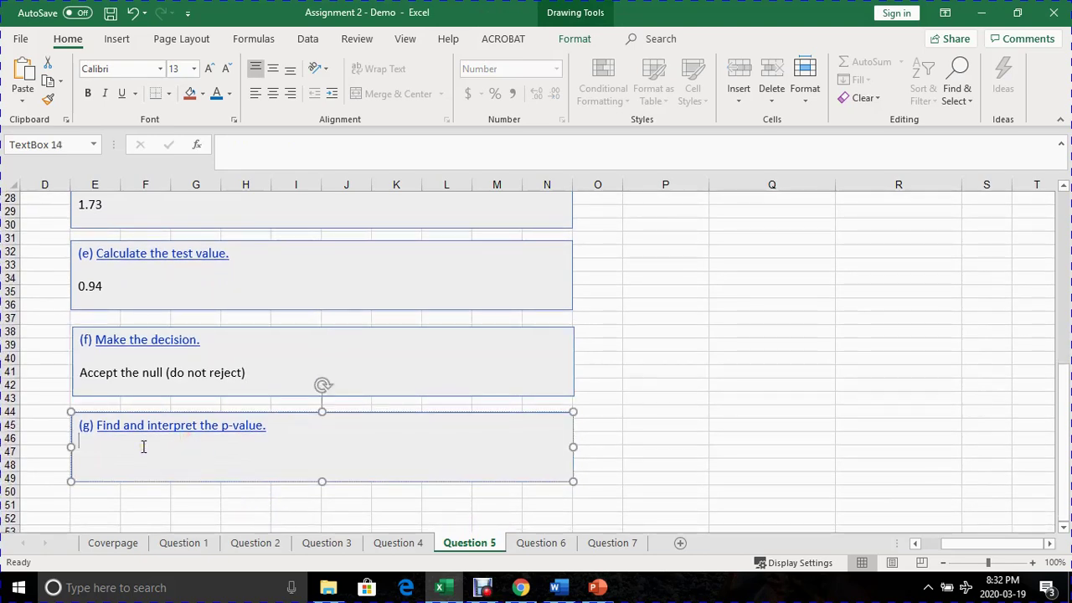
scroll(284, 498, "up", 7)
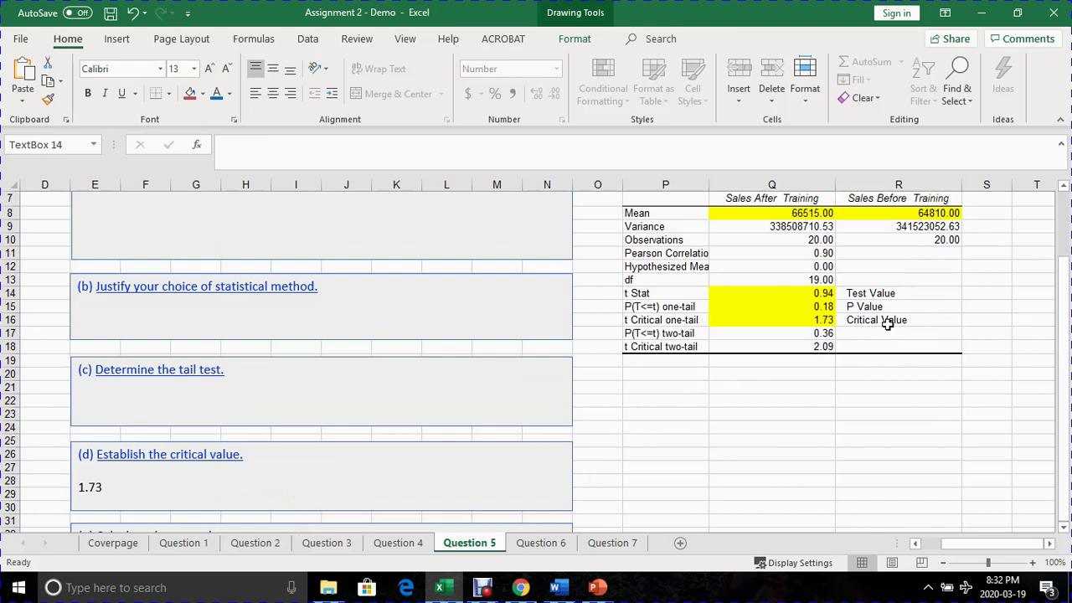
left_click(821, 307)
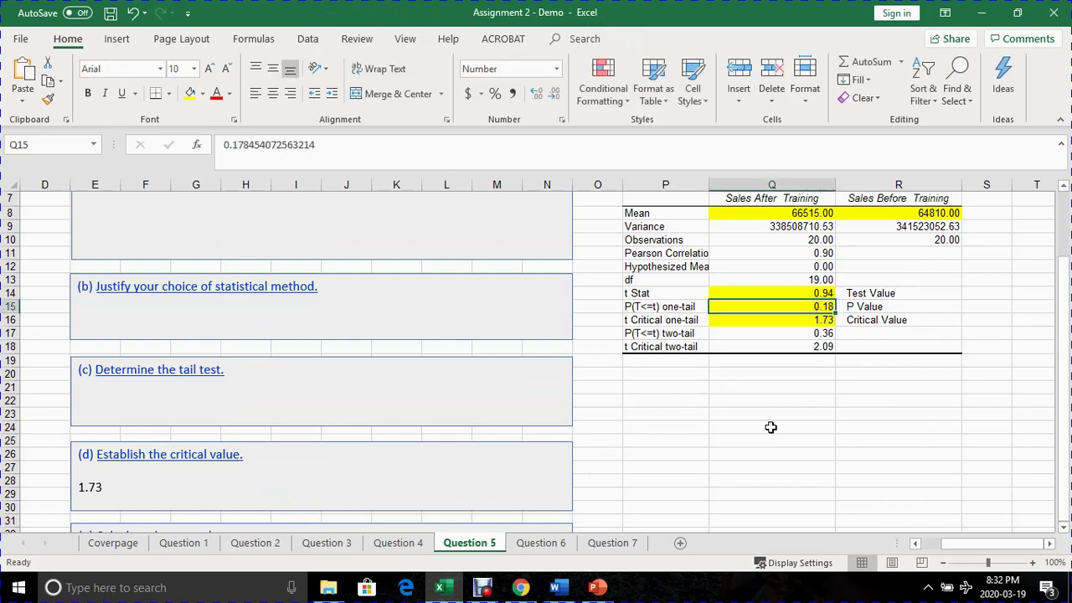
scroll(771, 428, "up", 2)
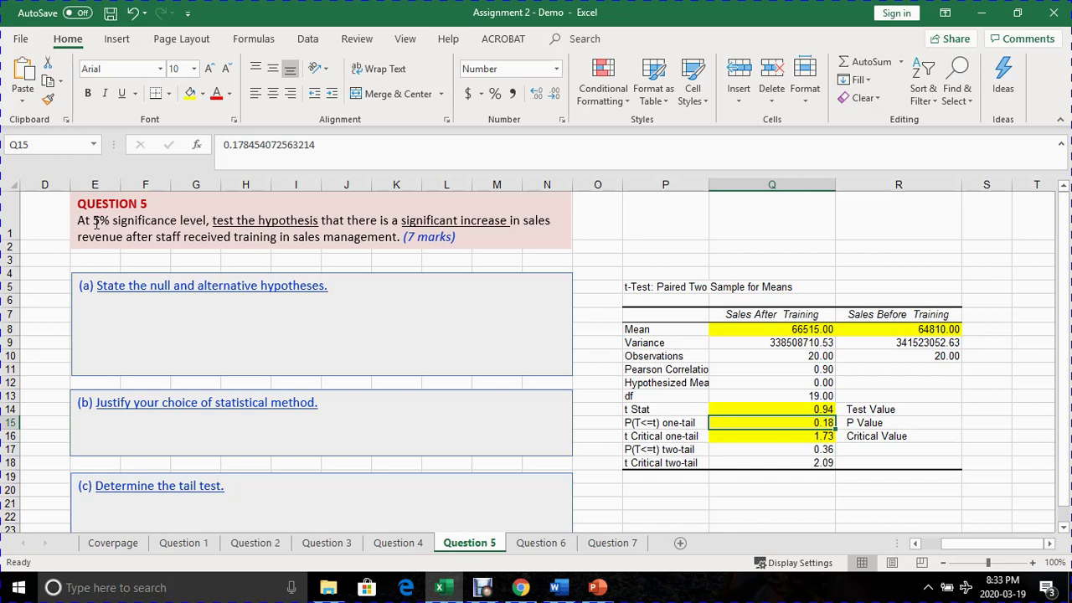
Compare the one-tail p-value in Q15 with the two-tail p-value in Q17 and the 5% significance level in Question 5.
left_click(764, 448)
left_click(802, 422)
left_click(758, 448)
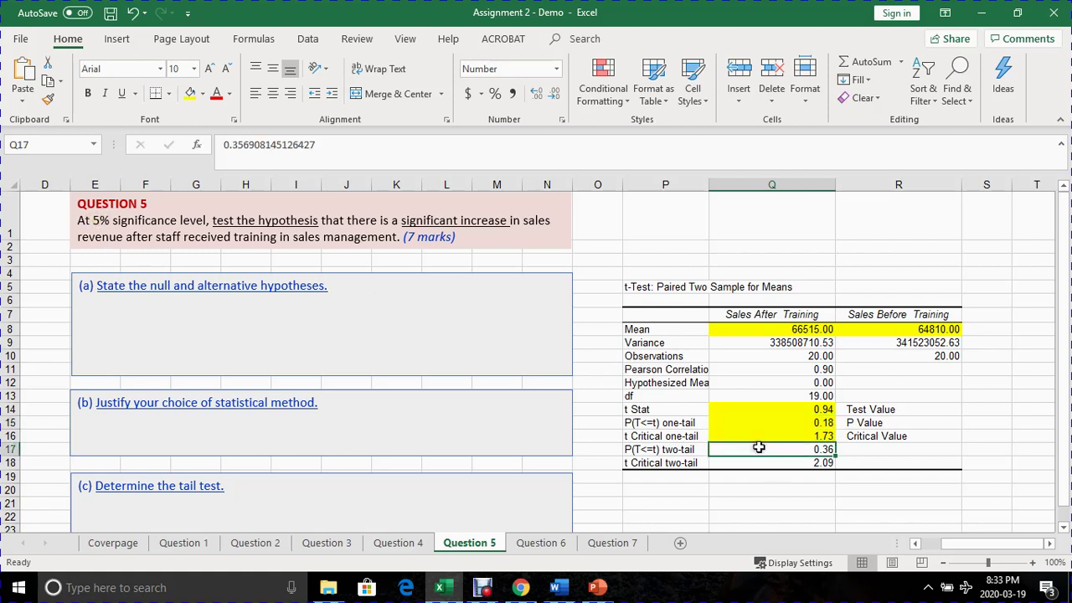
left_click(772, 424)
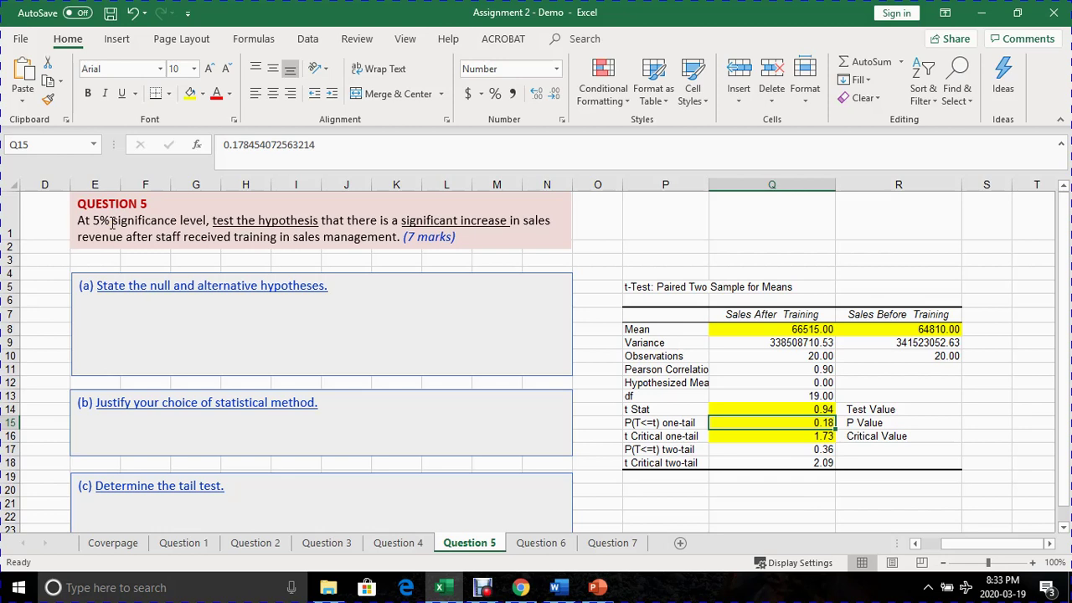
Review the Question 5 answer boxes from (a) through (f) alongside the paired t-test output.
scroll(109, 227, "down", 6)
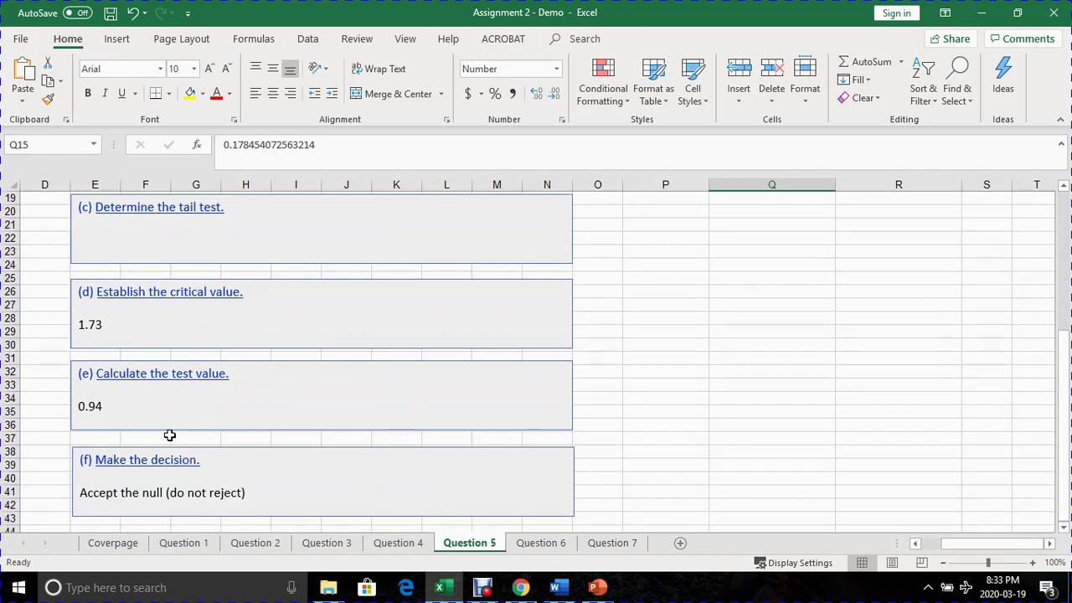
scroll(194, 495, "up", 3)
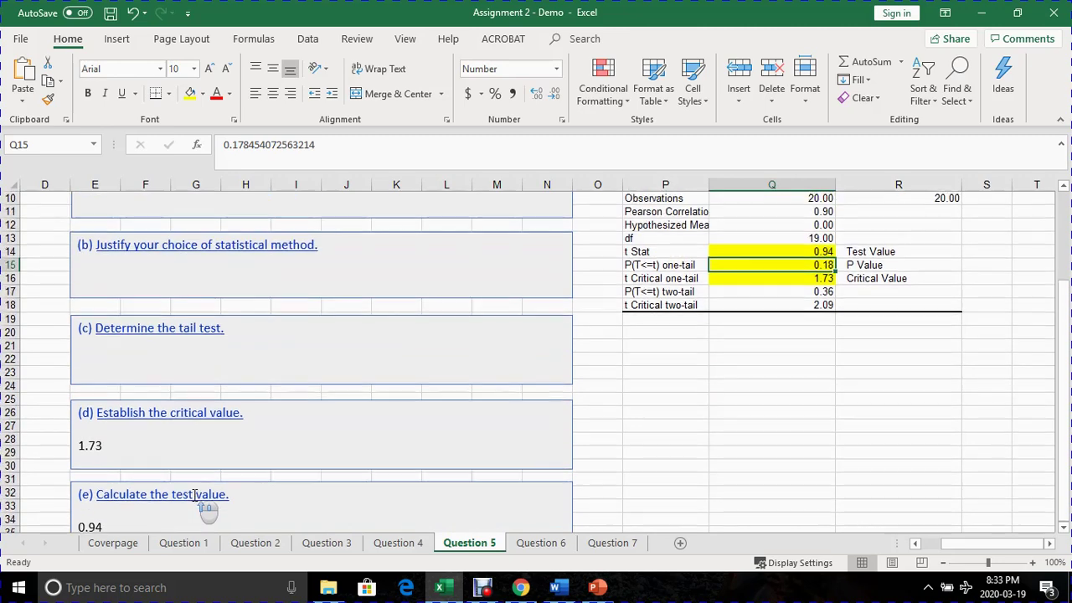
scroll(194, 495, "up", 3)
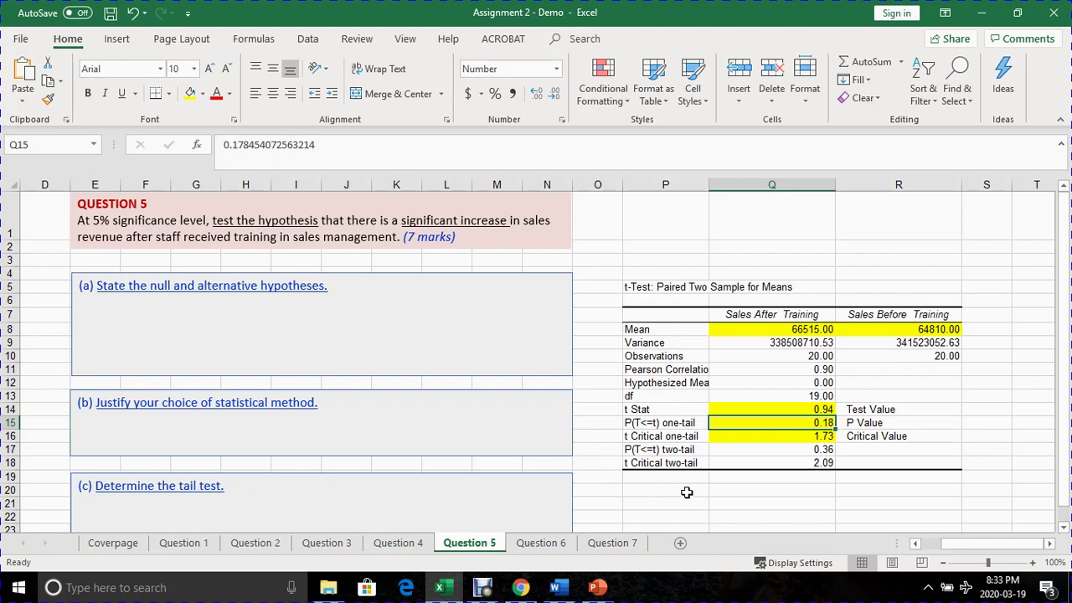
scroll(677, 485, "down", 3)
scroll(500, 467, "down", 3)
scroll(501, 467, "up", 2)
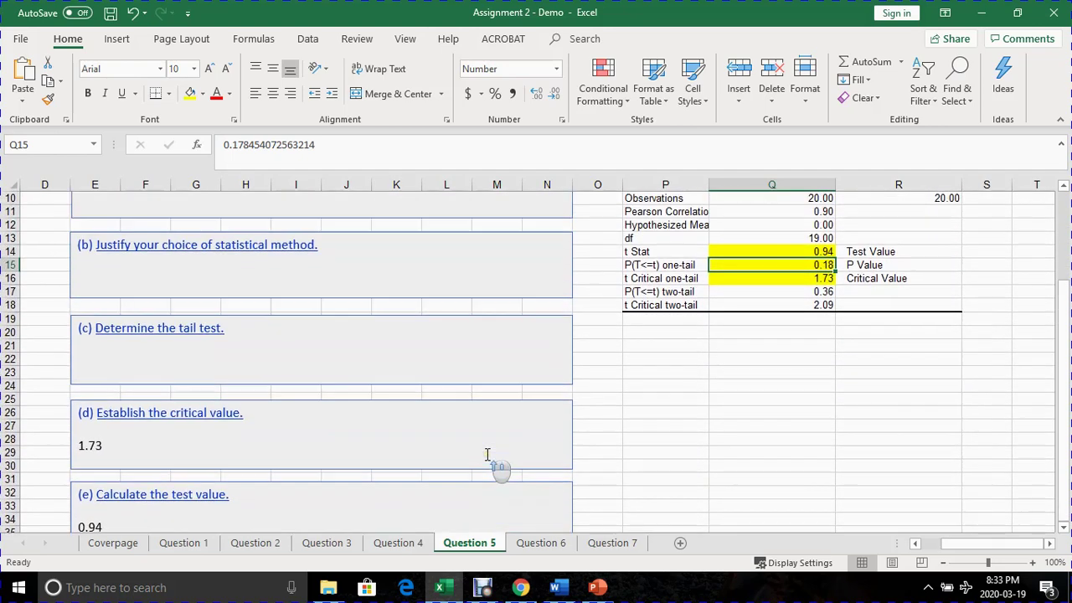
scroll(484, 459, "down", 2)
scroll(484, 458, "down", 1)
scroll(407, 455, "up", 4)
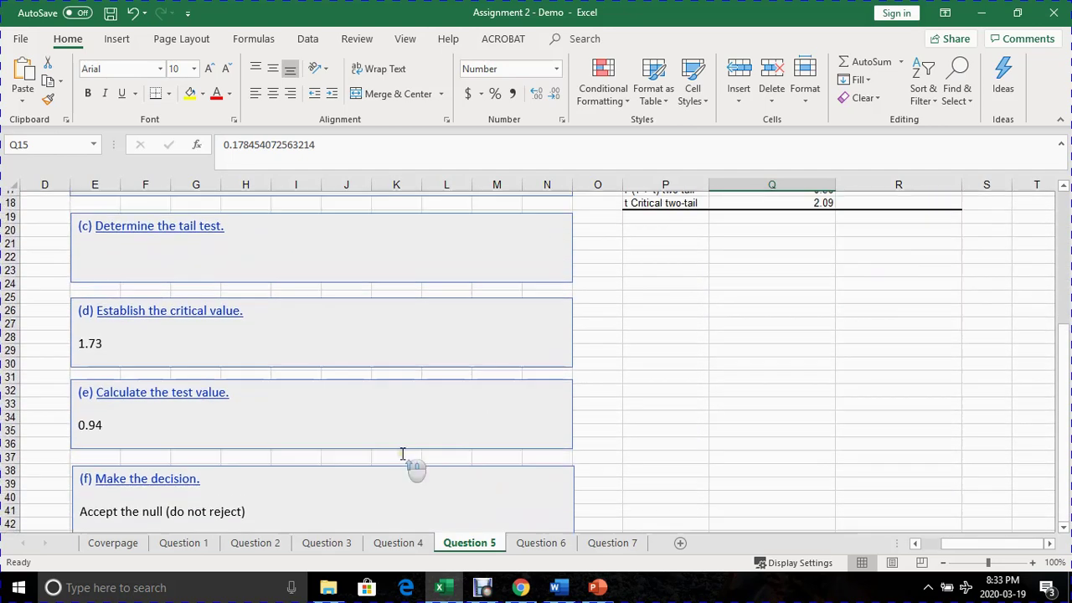
scroll(402, 453, "up", 1)
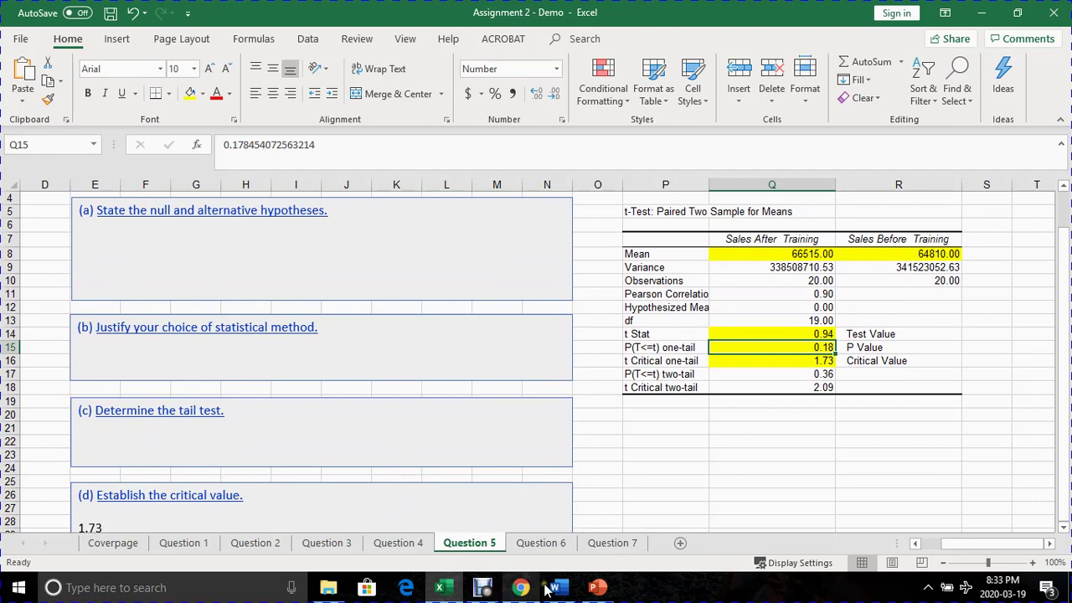
Switch to the Chapter 10 presentation in PowerPoint and review the worked hypothesis-testing steps for Case 4 and Case 3.
left_click(598, 590)
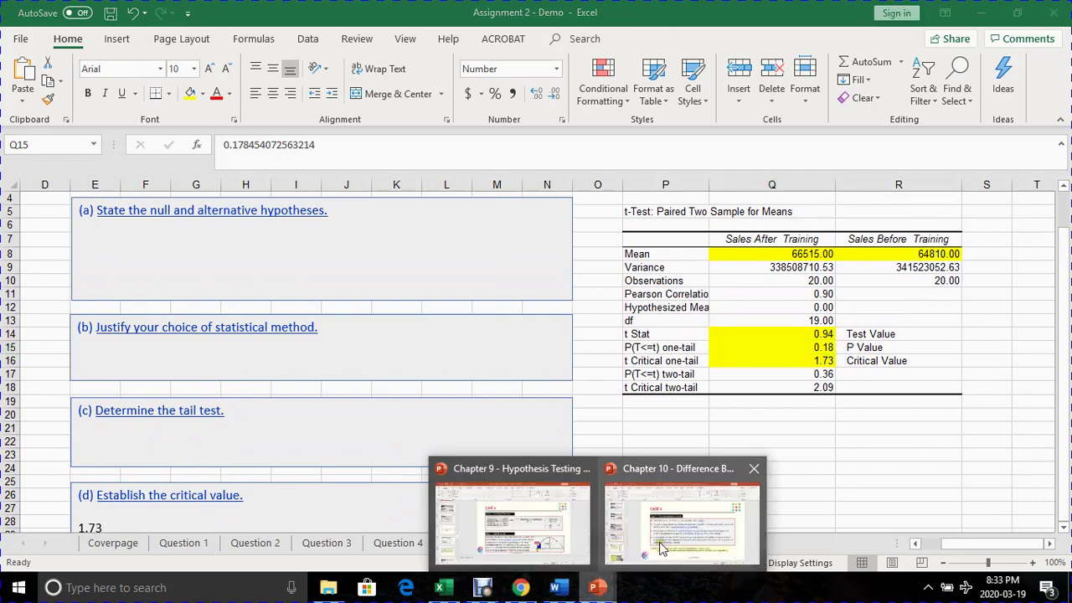
left_click(664, 544)
scroll(428, 454, "down", 3)
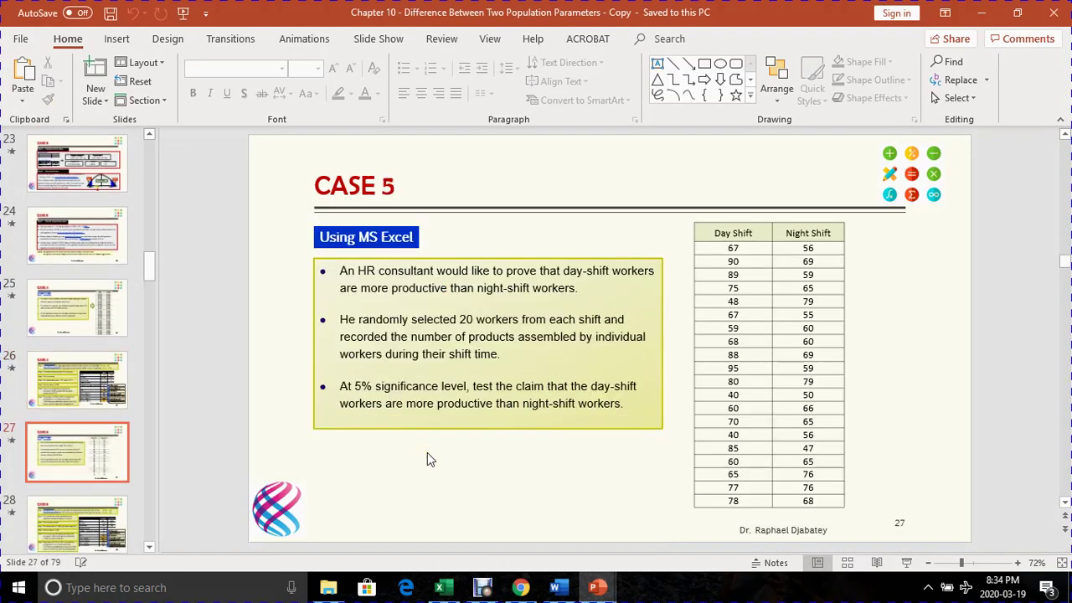
scroll(428, 453, "up", 1)
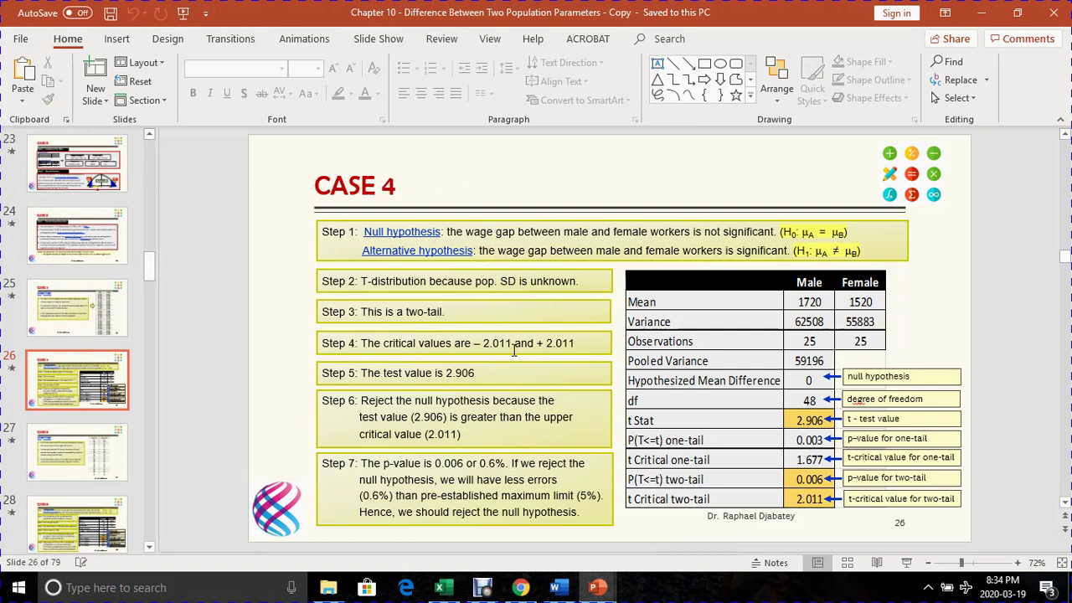
scroll(475, 349, "up", 3)
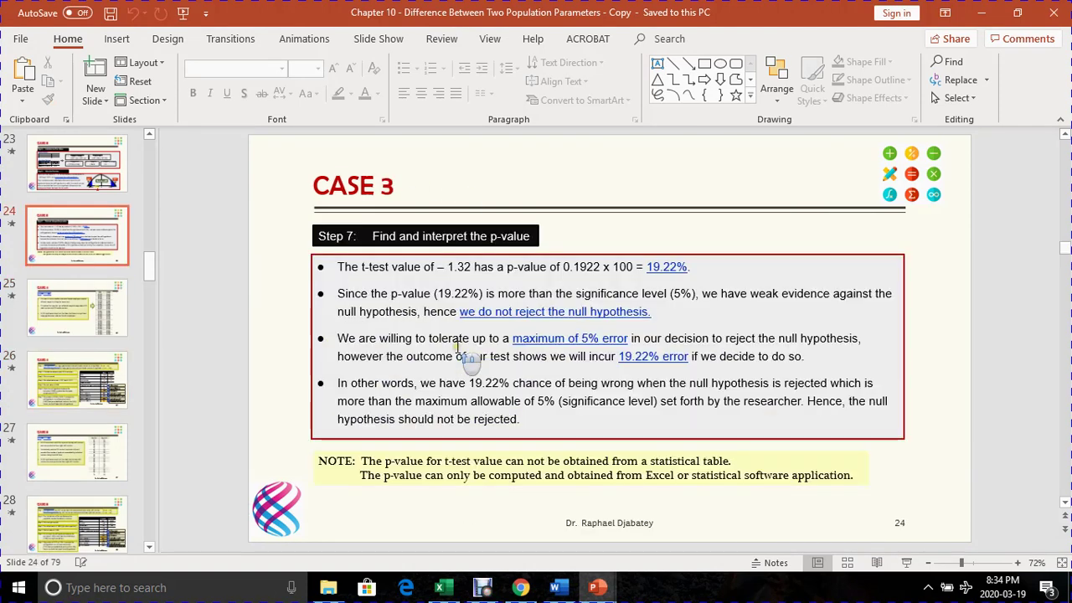
scroll(456, 351, "up", 2)
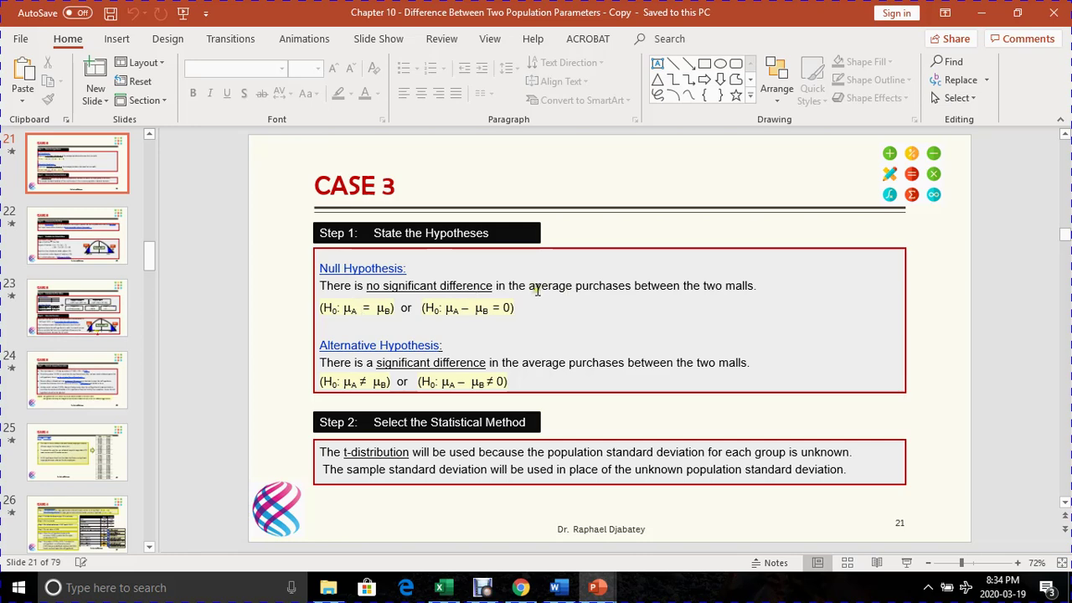
scroll(516, 329, "down", 1)
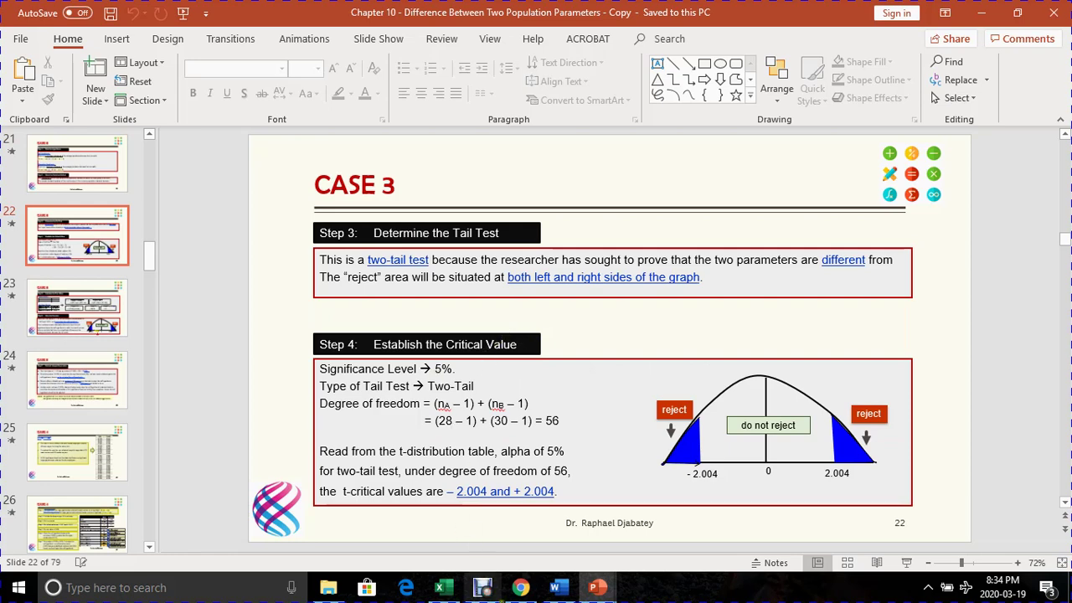
Return to the Excel workbook and review Question 5 parts (a) to (d) against the t Critical one-tail row.
left_click(439, 587)
scroll(325, 433, "up", 2)
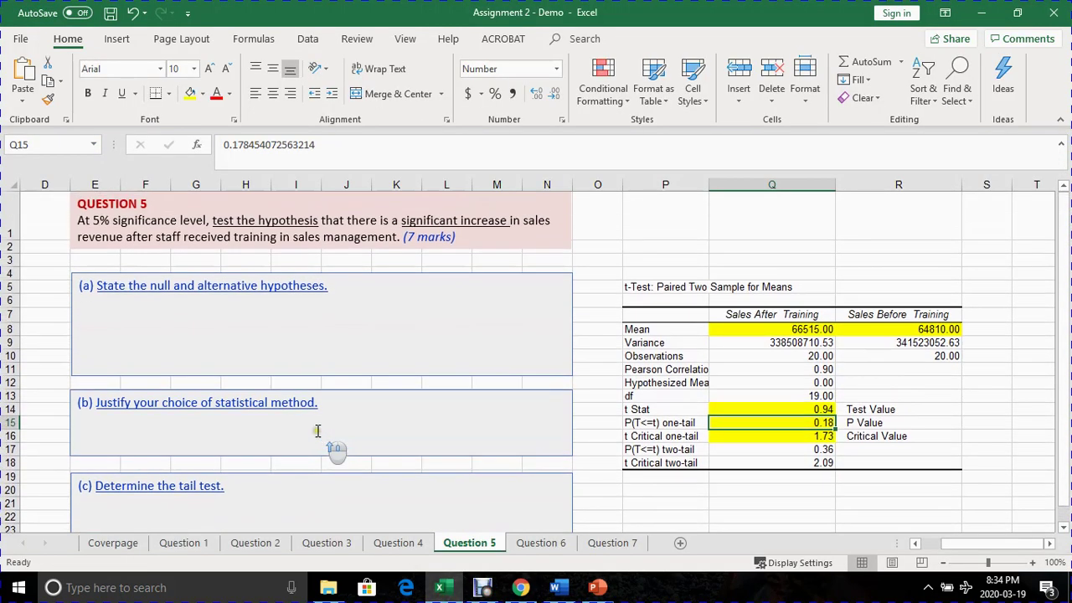
left_click(210, 327)
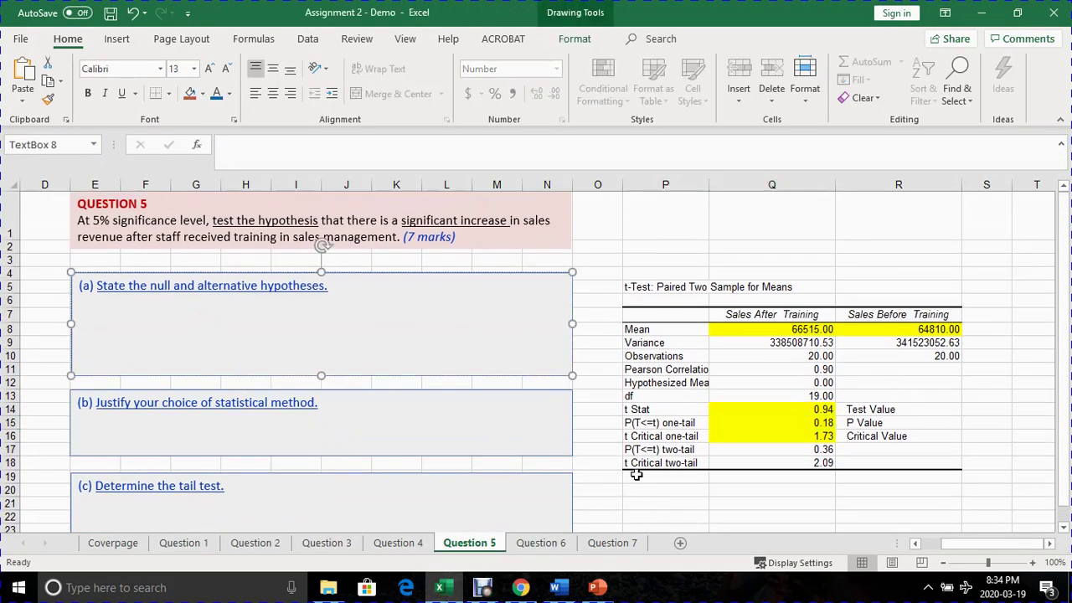
left_click(675, 438)
scroll(372, 454, "down", 2)
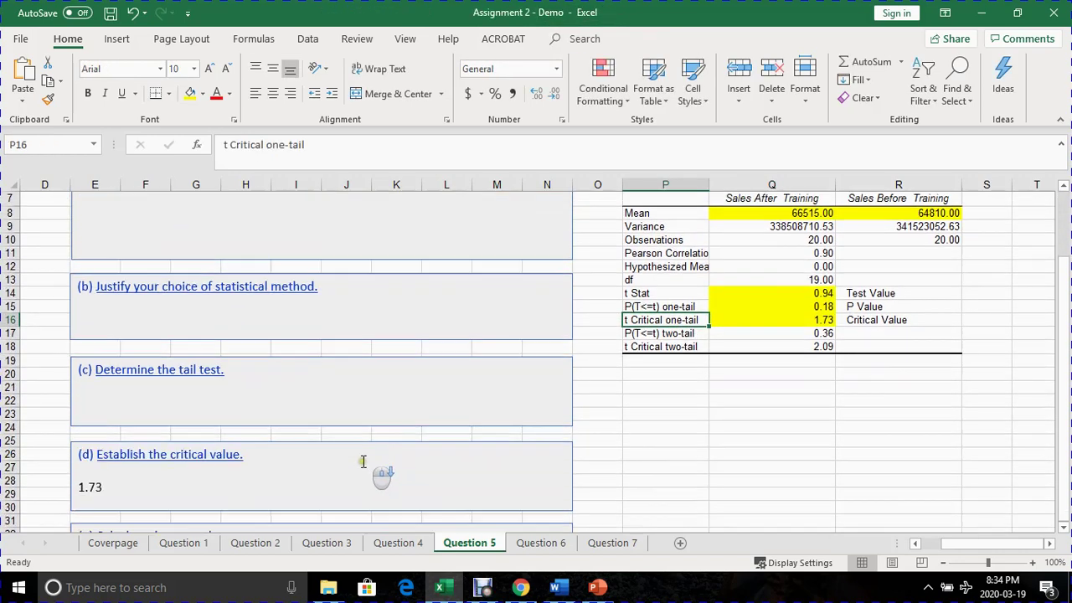
scroll(301, 475, "up", 2)
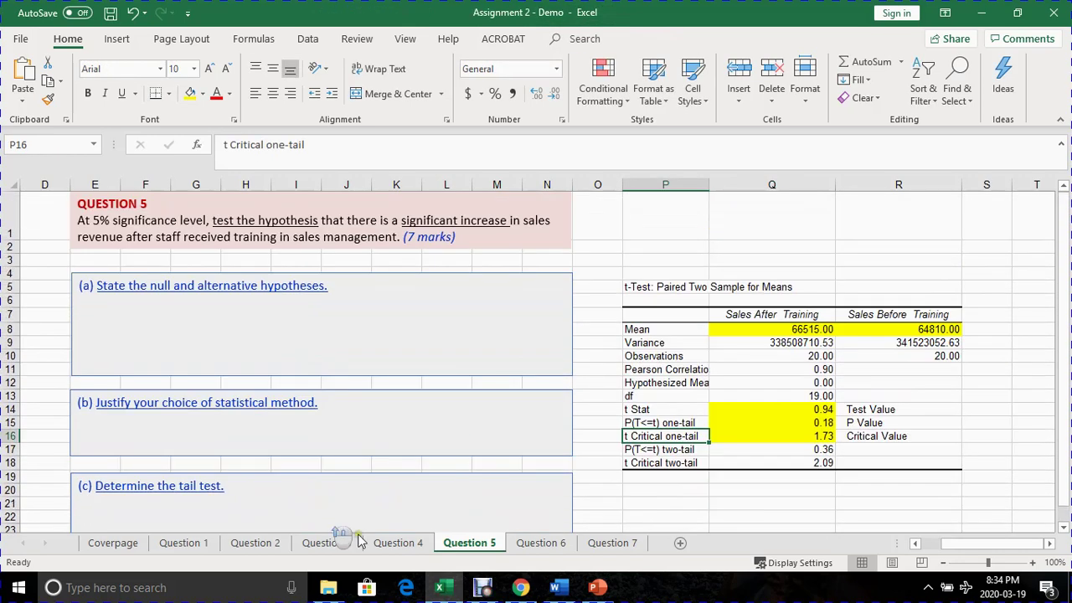
left_click(483, 587)
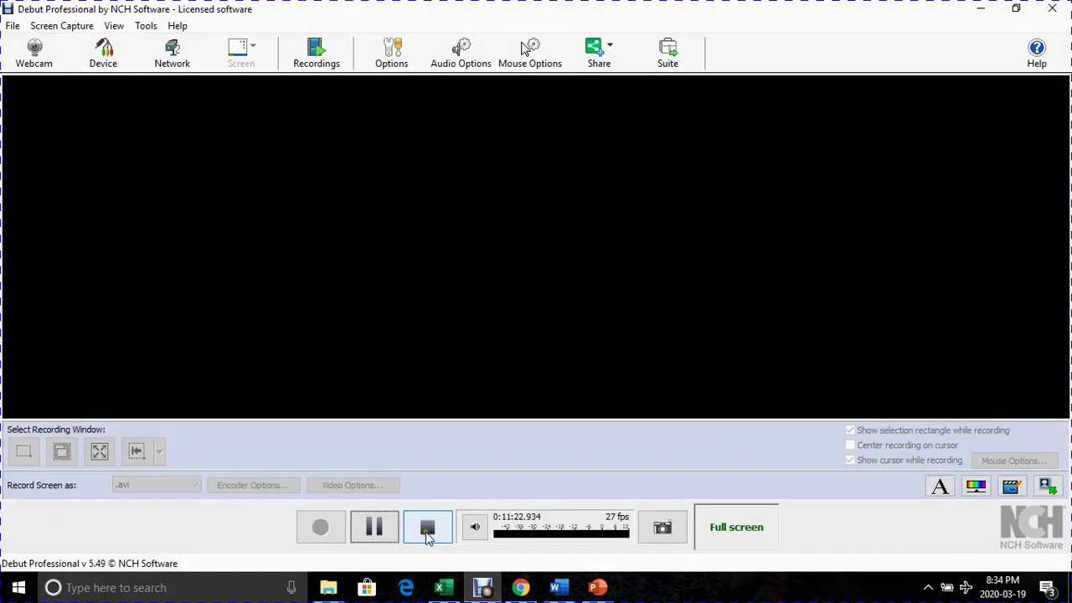